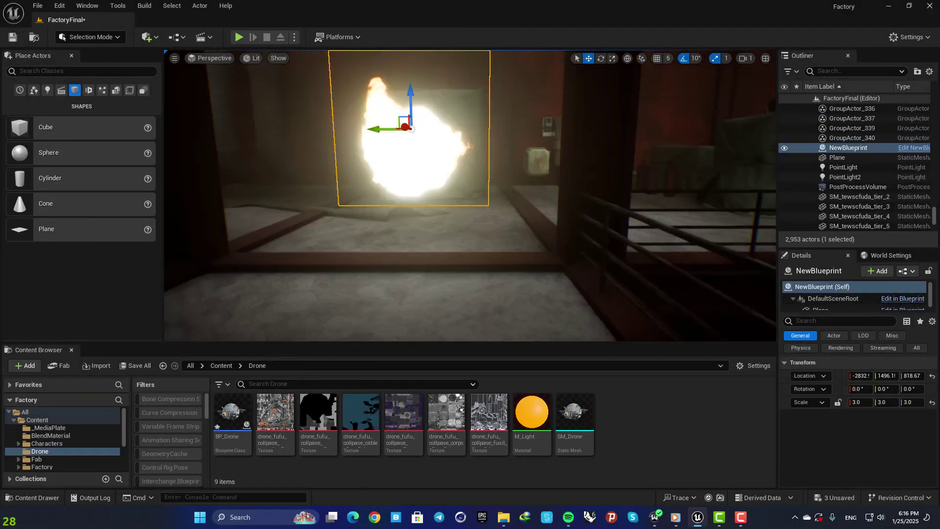
Step: Play the level and walk around the animated explosion sprite to examine it from several sides, ending the play session
{"action": "right_click_drag", "start_coordinate": [625, 255], "coordinate": [625, 255]}
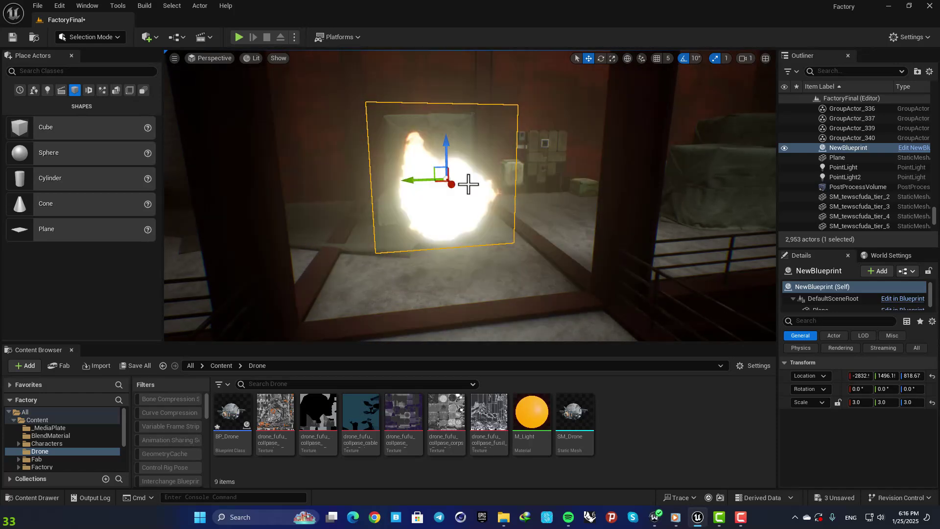
{"action": "right_click_drag", "start_coordinate": [469, 184], "coordinate": [484, 167]}
{"action": "key", "text": "w"}
{"action": "key", "text": "a"}
{"action": "key", "text": "d"}
{"action": "key", "text": "s"}
{"action": "key", "text": "d"}
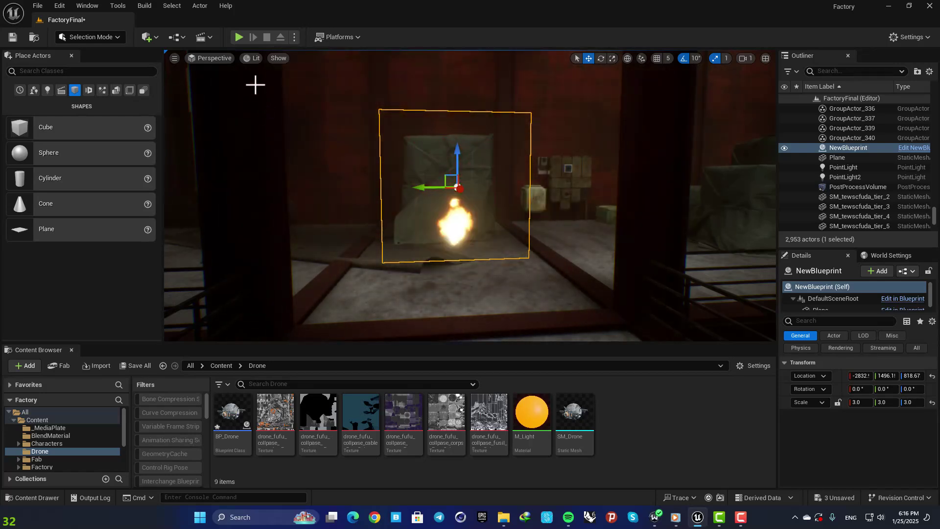
{"action": "left_click", "coordinate": [239, 37]}
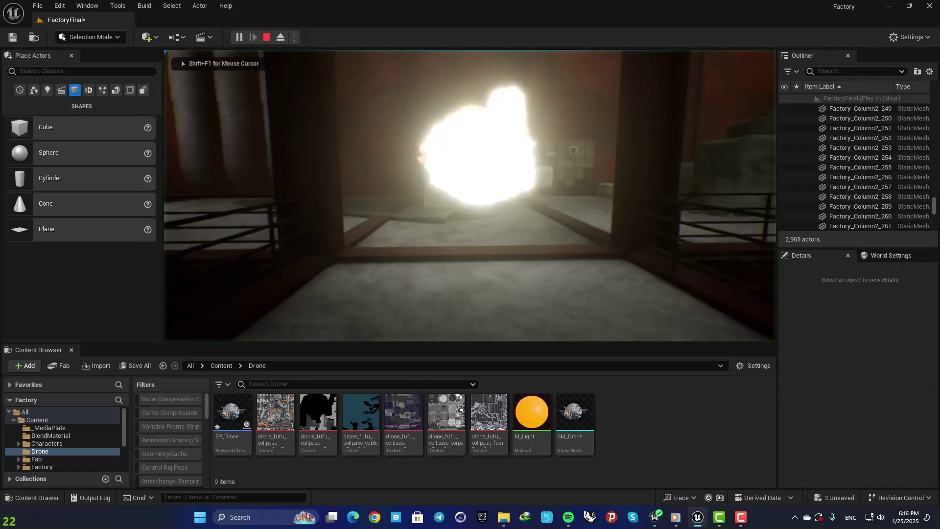
{"action": "key", "text": "w"}
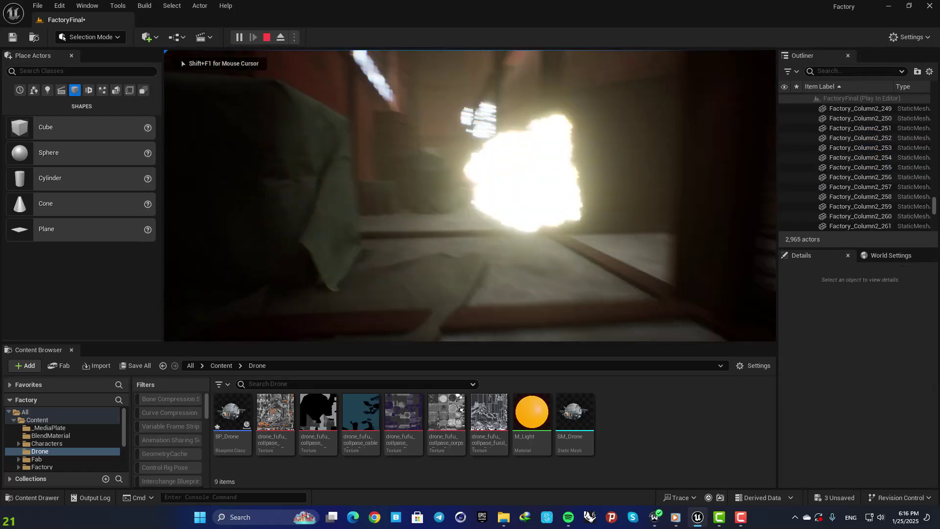
{"action": "key", "text": "w"}
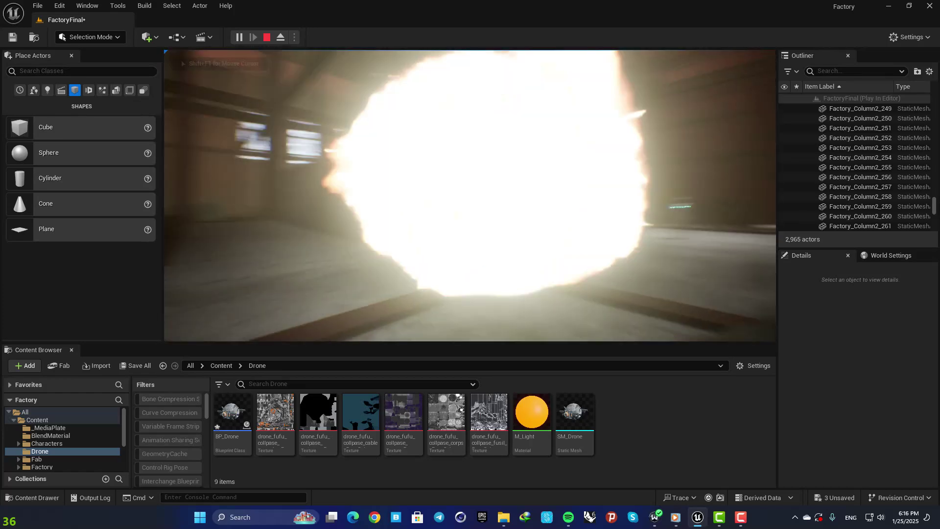
{"action": "key", "text": "s"}
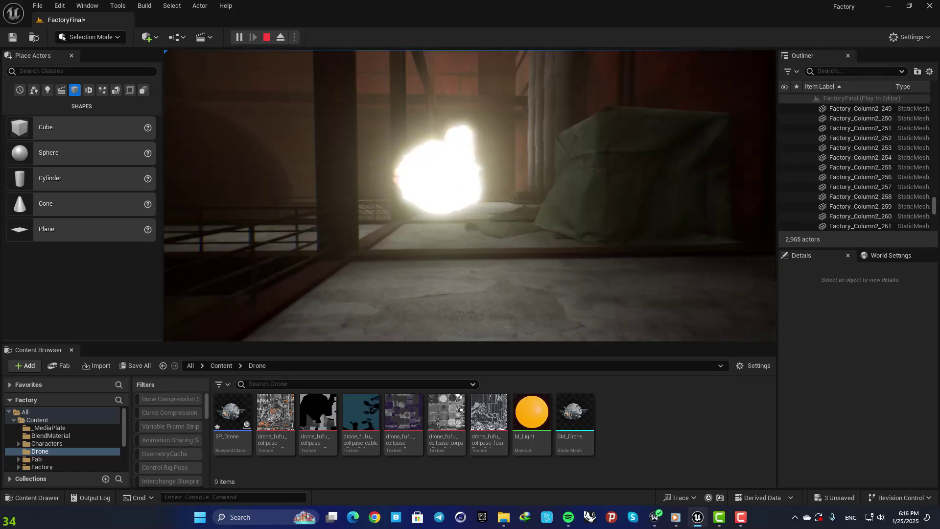
{"action": "key", "text": "Escape"}
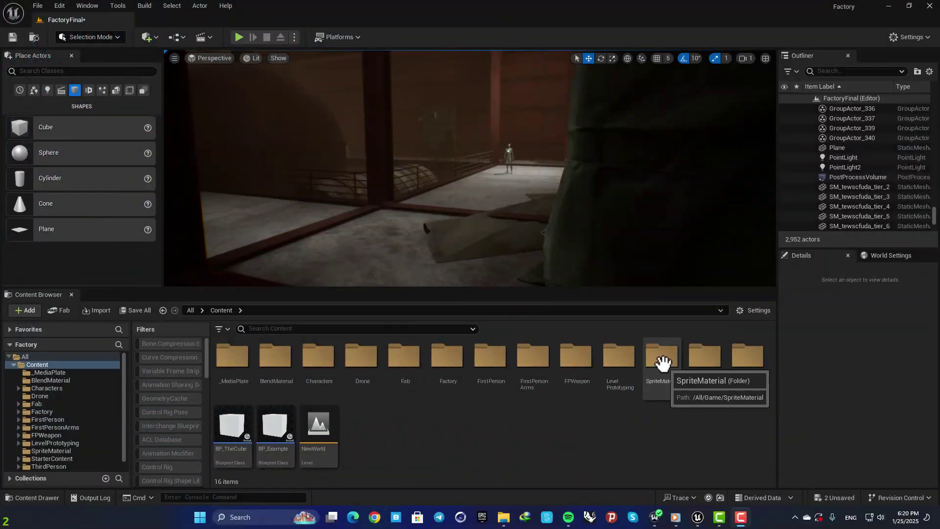
Step: Create a new material named M_SpriteFire in the SpriteMaterial folder
{"action": "double_click", "coordinate": [661, 358]}
{"action": "right_click", "coordinate": [307, 369]}
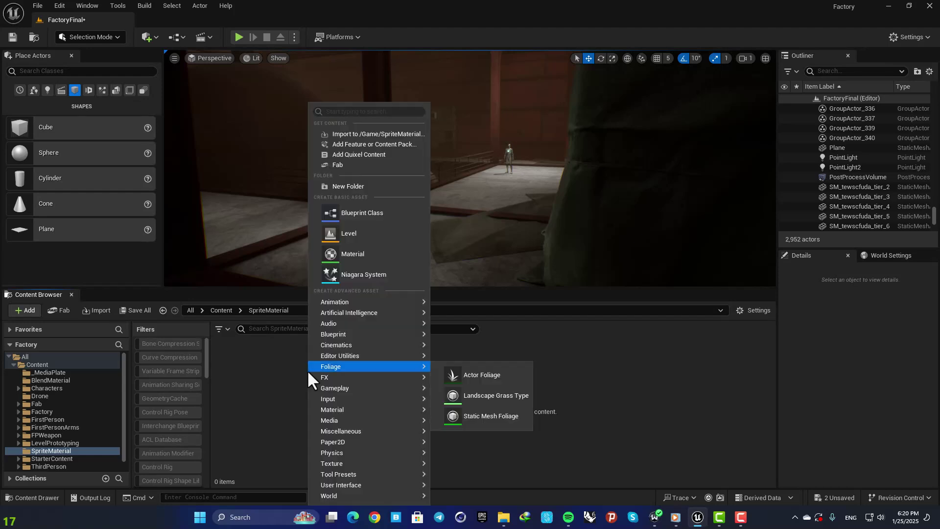
{"action": "left_click", "coordinate": [357, 259]}
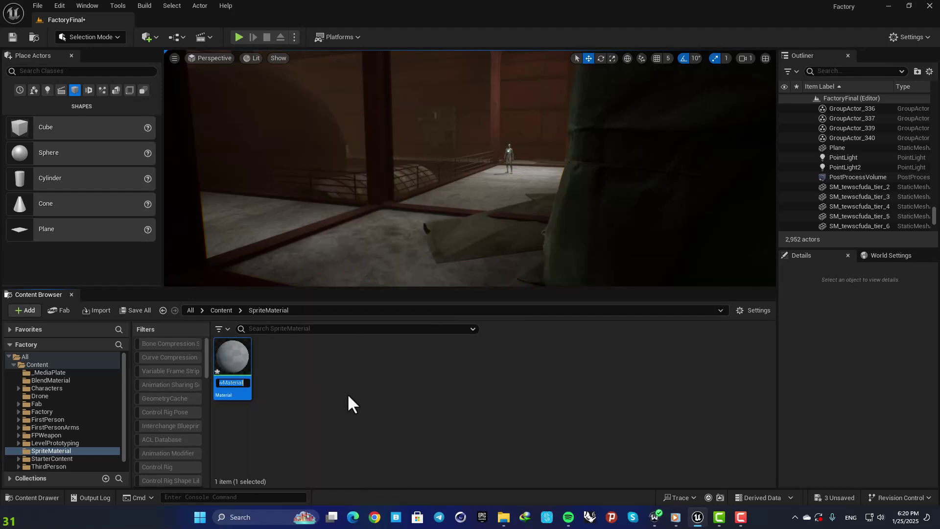
{"action": "type", "text": "M_S"}
{"action": "type", "text": "priteFire"}
{"action": "key", "text": "Return"}
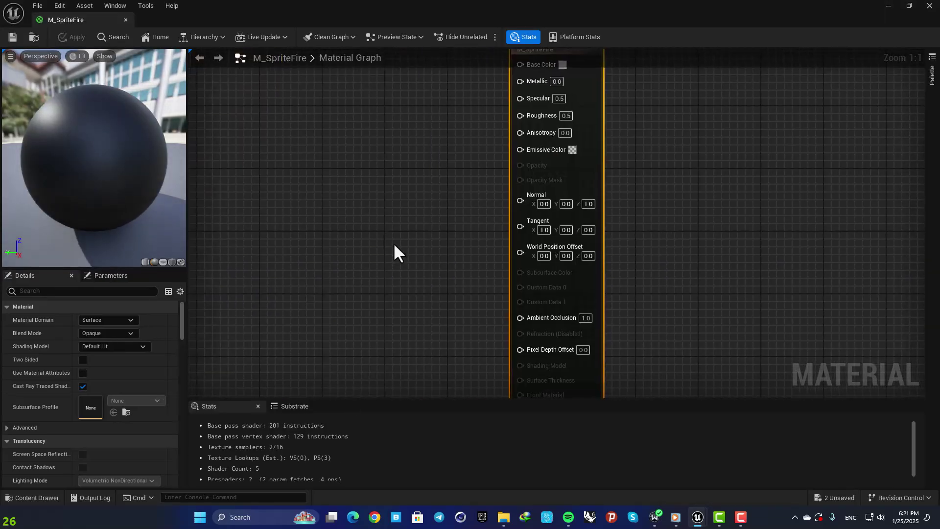
Step: Find the T_Explosion_SubUV texture by searching for "expl" and add it to the M_SpriteFire graph as a Texture Sample
{"action": "right_click_drag", "start_coordinate": [368, 215], "coordinate": [477, 262]}
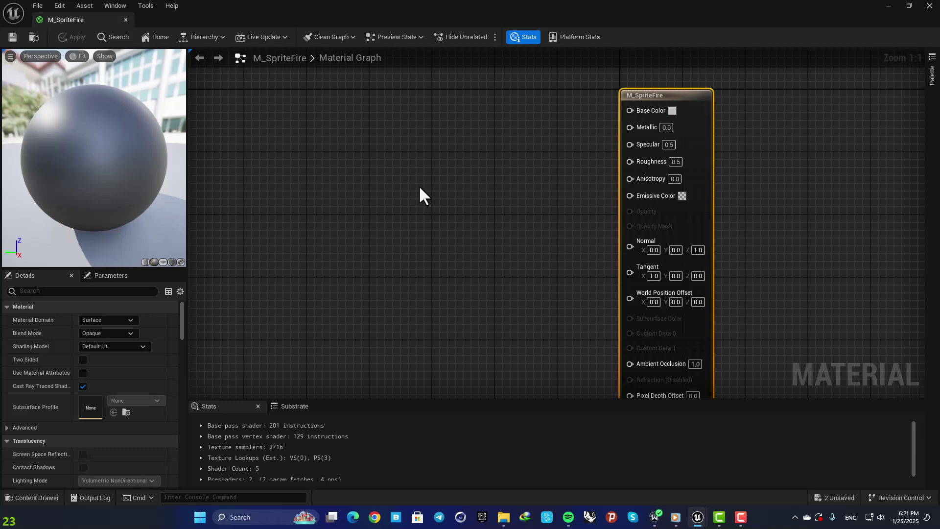
{"action": "key", "text": "ctrl+p"}
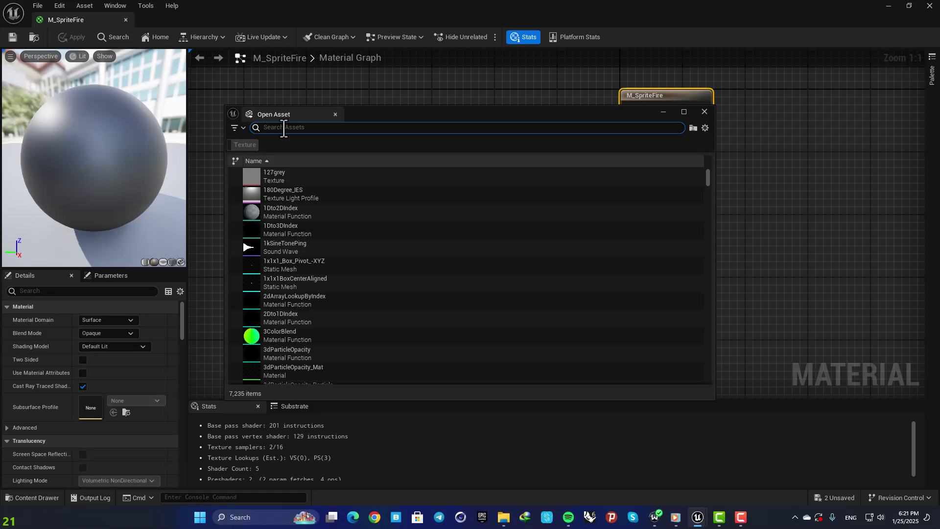
{"action": "type", "text": "expl"}
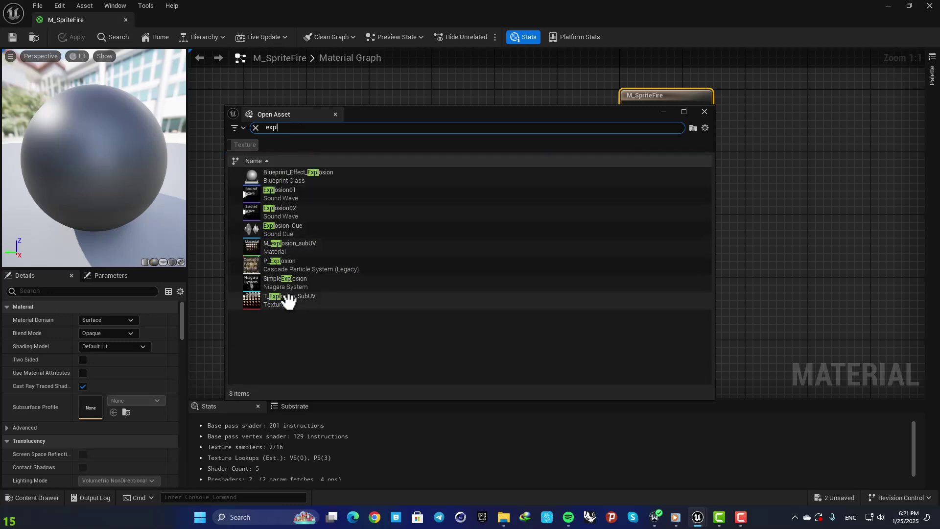
{"action": "mouse_move", "coordinate": [310, 302]}
{"action": "left_click_drag", "start_coordinate": [274, 299], "coordinate": [383, 137]}
{"action": "left_click", "coordinate": [704, 113]}
{"action": "left_click", "coordinate": [471, 109]}
{"action": "left_click", "coordinate": [359, 207]}
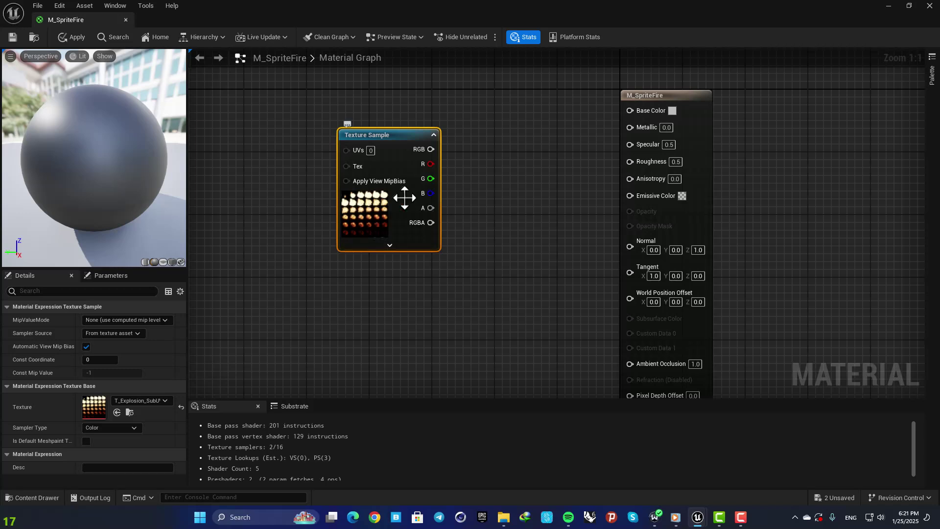
Step: Set the blend mode of the M_SpriteFire material to Translucent
{"action": "right_click_drag", "start_coordinate": [476, 175], "coordinate": [498, 207]}
{"action": "left_click", "coordinate": [607, 148]}
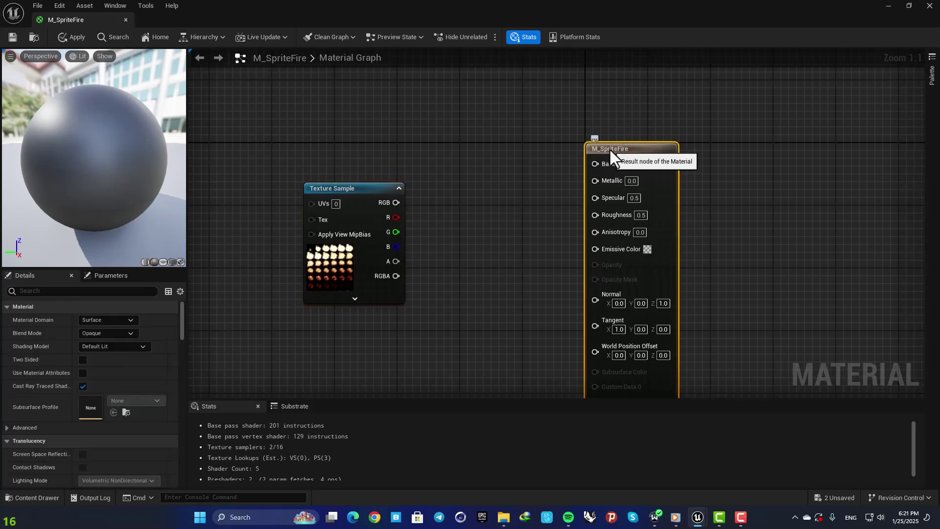
{"action": "left_click", "coordinate": [143, 346]}
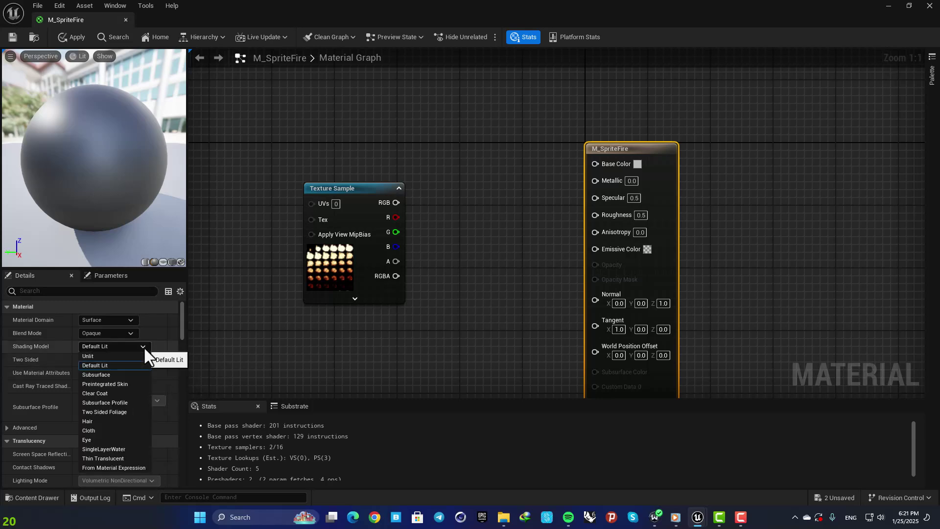
{"action": "left_click", "coordinate": [130, 384]}
{"action": "left_click", "coordinate": [121, 333]}
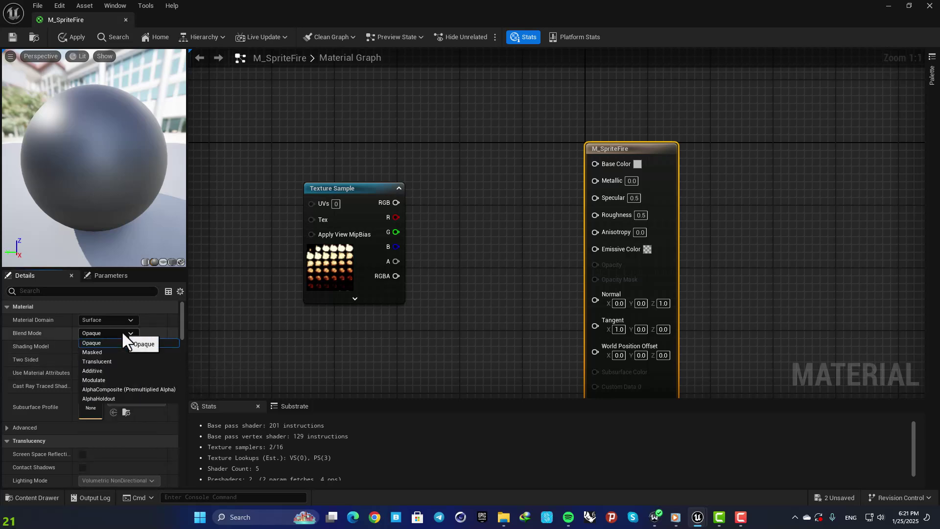
{"action": "left_click", "coordinate": [114, 361]}
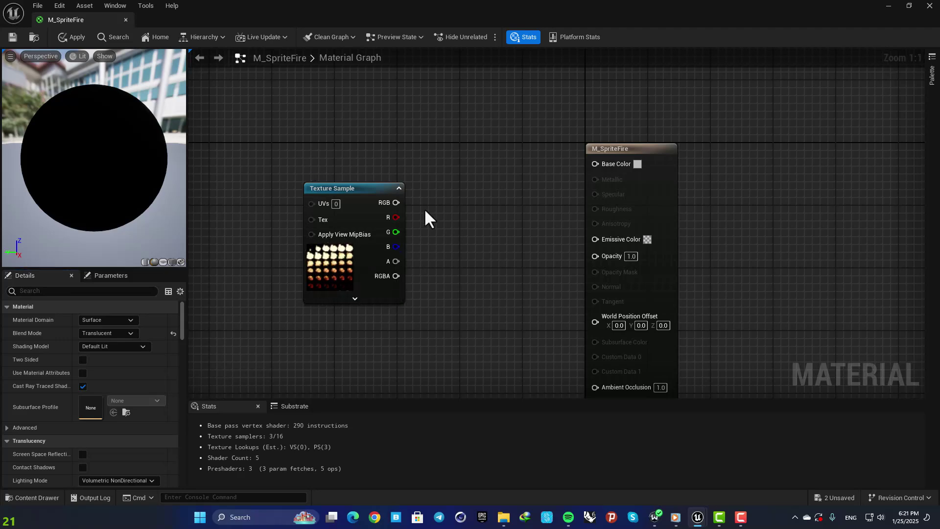
Step: Connect the Texture Sample's RGB output to the material's Emissive Color and Opacity inputs
{"action": "left_click_drag", "start_coordinate": [396, 202], "coordinate": [595, 238]}
{"action": "left_click_drag", "start_coordinate": [397, 203], "coordinate": [594, 254]}
{"action": "left_click_drag", "start_coordinate": [371, 189], "coordinate": [379, 189]}
{"action": "left_click_drag", "start_coordinate": [35, 140], "coordinate": [68, 146]}
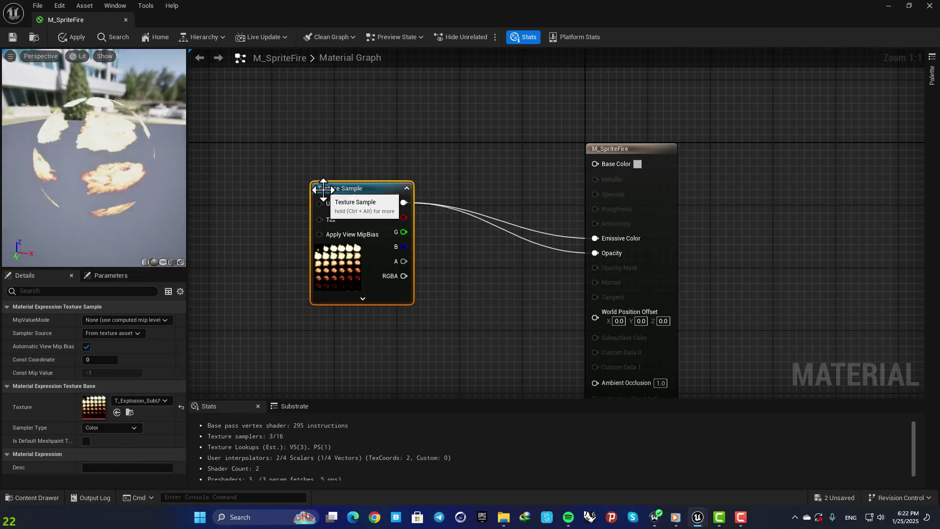
{"action": "left_click_drag", "start_coordinate": [322, 186], "coordinate": [342, 186]}
Step: Add a FlipBook node to the graph and place it ahead of the Texture Sample
{"action": "right_click_drag", "start_coordinate": [279, 210], "coordinate": [480, 210]}
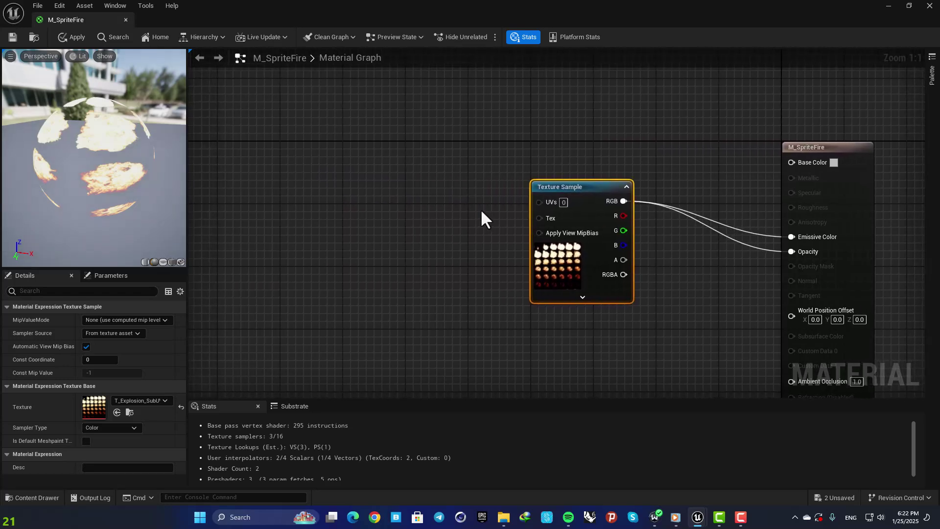
{"action": "left_click", "coordinate": [474, 212]}
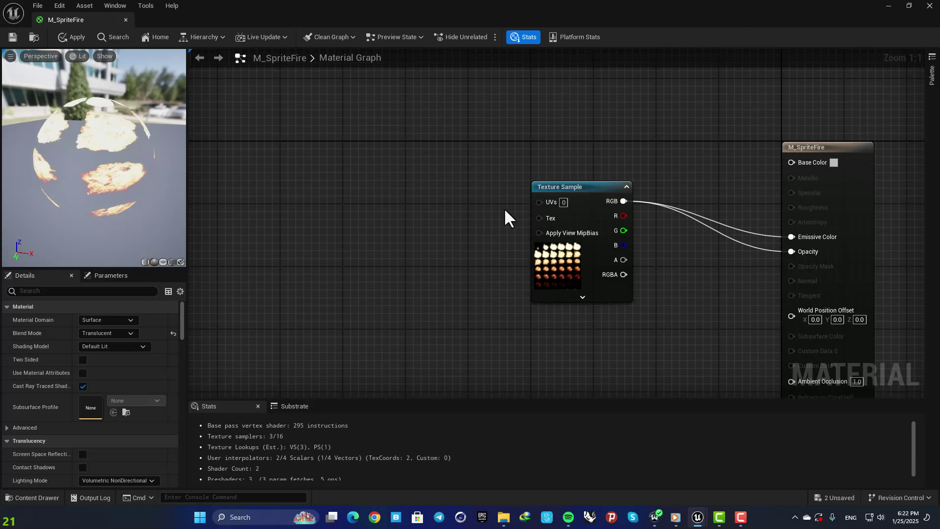
{"action": "right_click", "coordinate": [400, 204]}
{"action": "type", "text": "flip"}
{"action": "key", "text": "Return"}
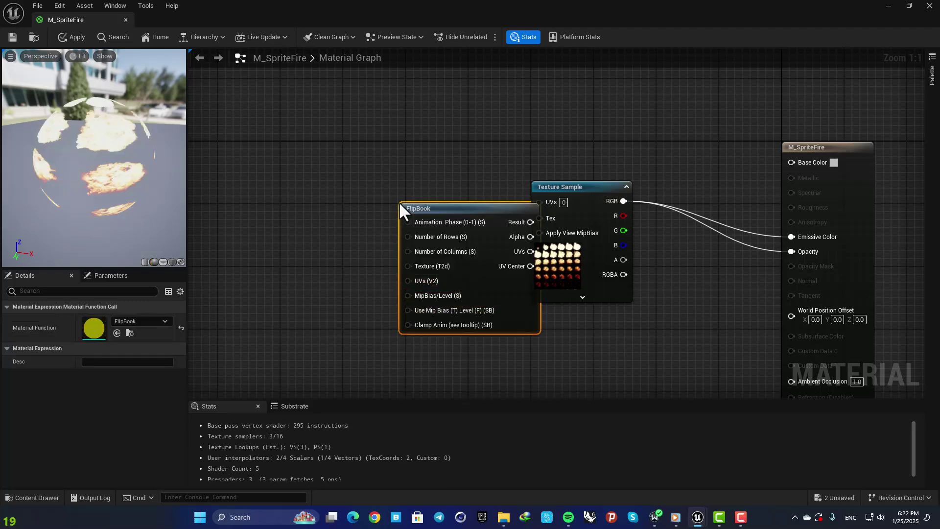
{"action": "left_click_drag", "start_coordinate": [436, 211], "coordinate": [386, 197]}
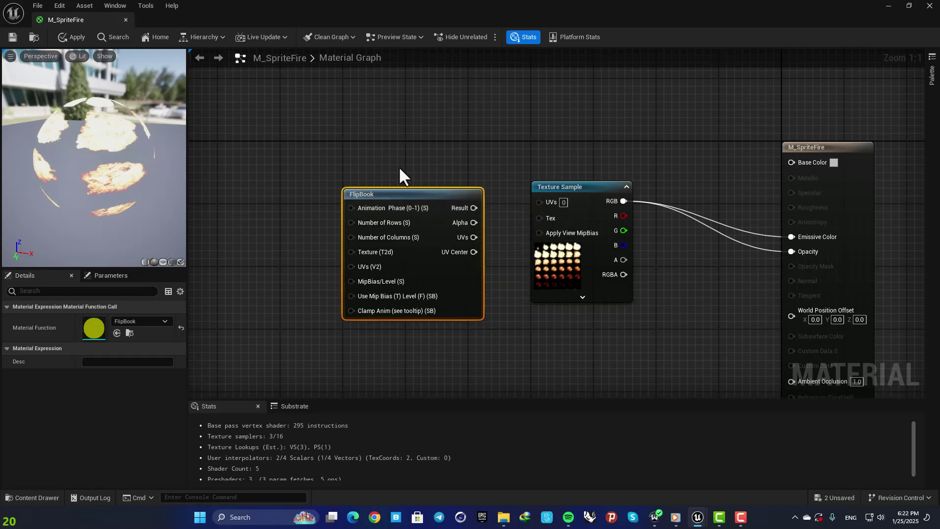
Step: Connect the FlipBook's UVs output to the Texture Sample's UVs input and move the FlipBook slightly higher
{"action": "right_click_drag", "start_coordinate": [391, 167], "coordinate": [439, 161]}
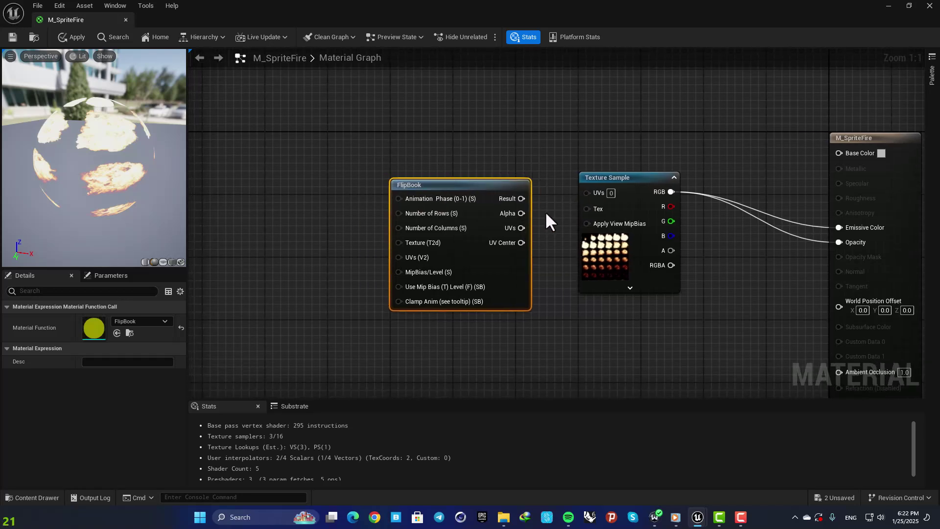
{"action": "left_click_drag", "start_coordinate": [521, 228], "coordinate": [578, 206]}
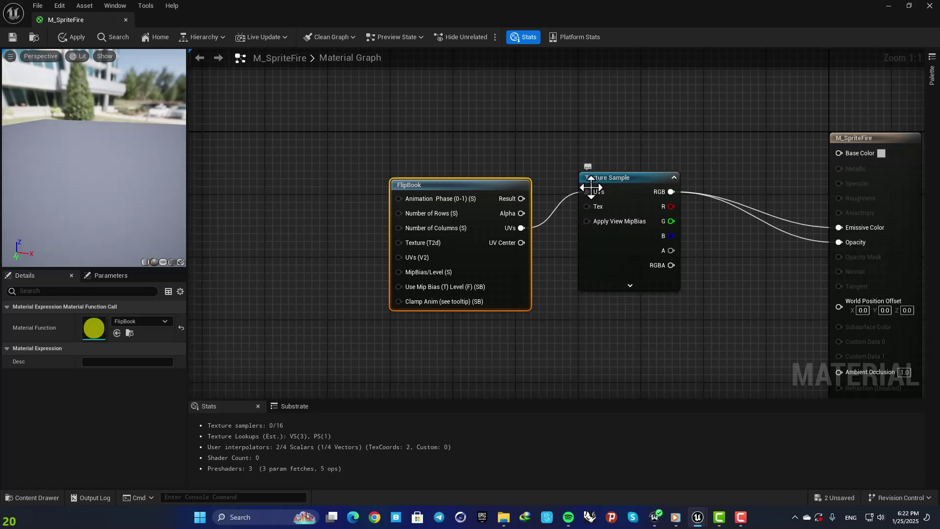
{"action": "left_click_drag", "start_coordinate": [504, 185], "coordinate": [512, 161]}
{"action": "left_click", "coordinate": [612, 180]}
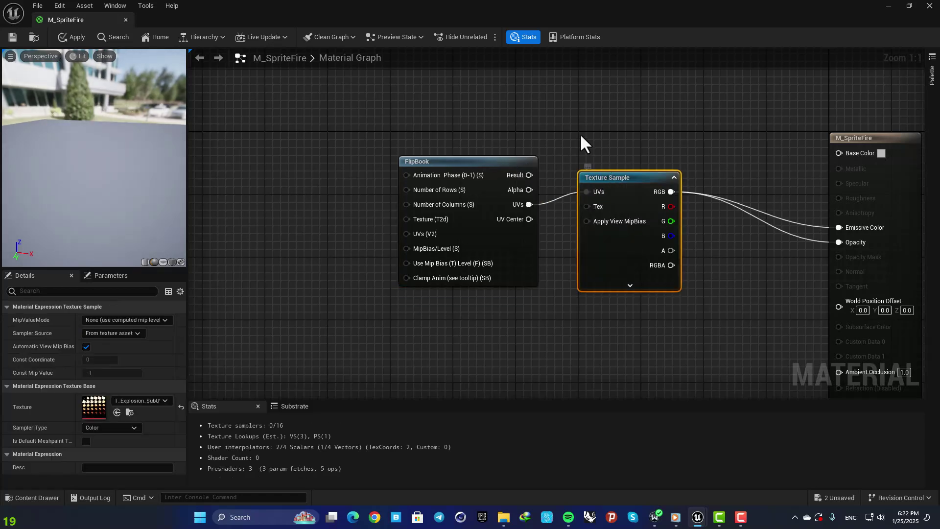
{"action": "right_click_drag", "start_coordinate": [400, 119], "coordinate": [464, 124]}
{"action": "left_click", "coordinate": [402, 187]}
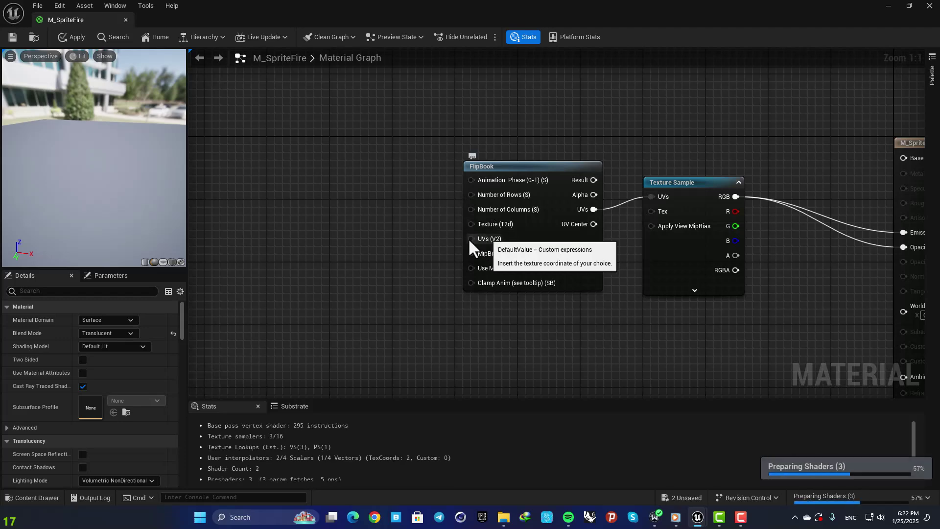
Step: Add a Texture Coordinate node, connect it to the FlipBook's UVs (V2) input and place it lower in the graph
{"action": "right_click", "coordinate": [365, 224]}
{"action": "type", "text": "texture"}
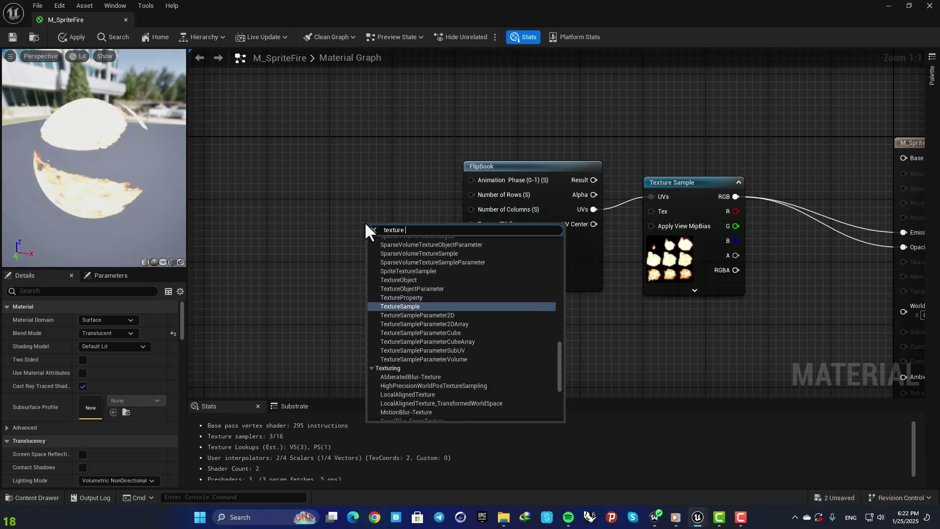
{"action": "type", "text": " coo"}
{"action": "left_click", "coordinate": [394, 267]}
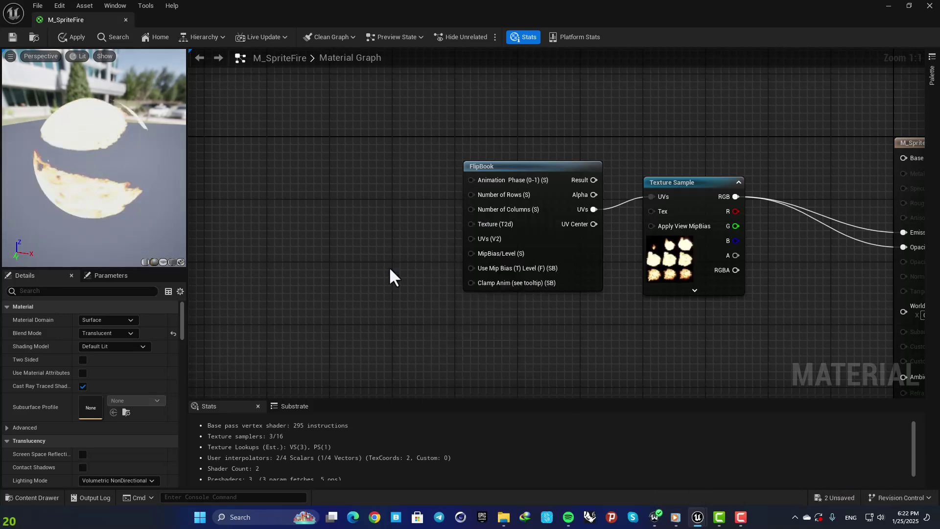
{"action": "left_click_drag", "start_coordinate": [404, 229], "coordinate": [471, 224]}
{"action": "right_click_drag", "start_coordinate": [378, 188], "coordinate": [391, 208]}
{"action": "left_click_drag", "start_coordinate": [409, 263], "coordinate": [484, 258]}
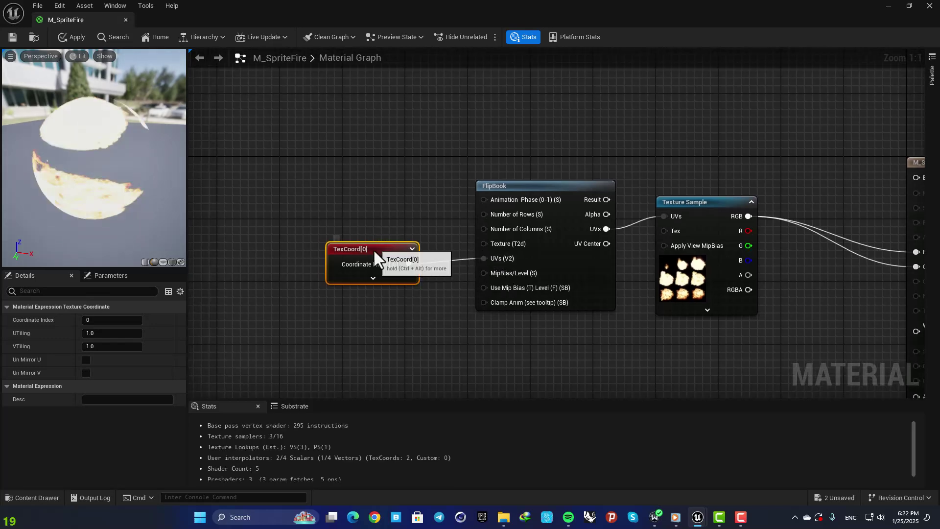
{"action": "left_click_drag", "start_coordinate": [371, 256], "coordinate": [370, 318]}
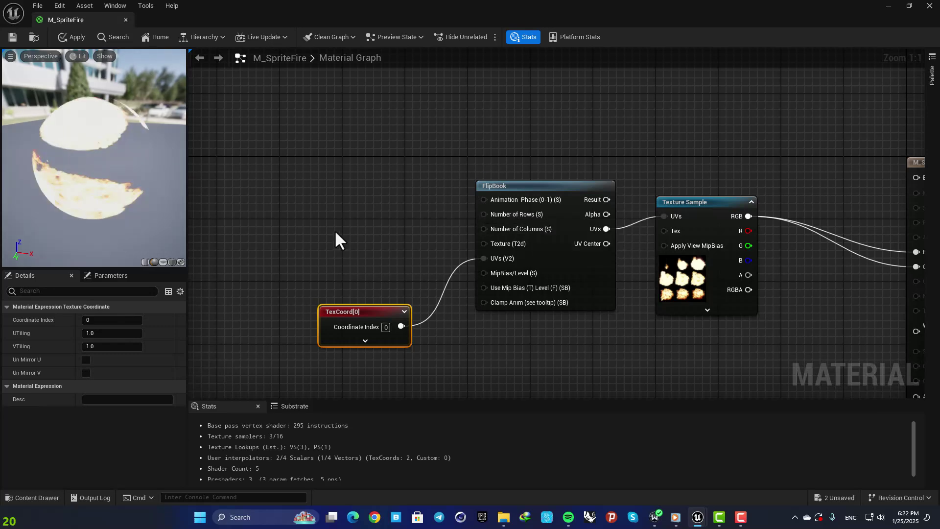
Step: Add a scalar parameter named Rows above the TexCoord node
{"action": "left_click", "coordinate": [329, 205]}
{"action": "type", "text": "ss"}
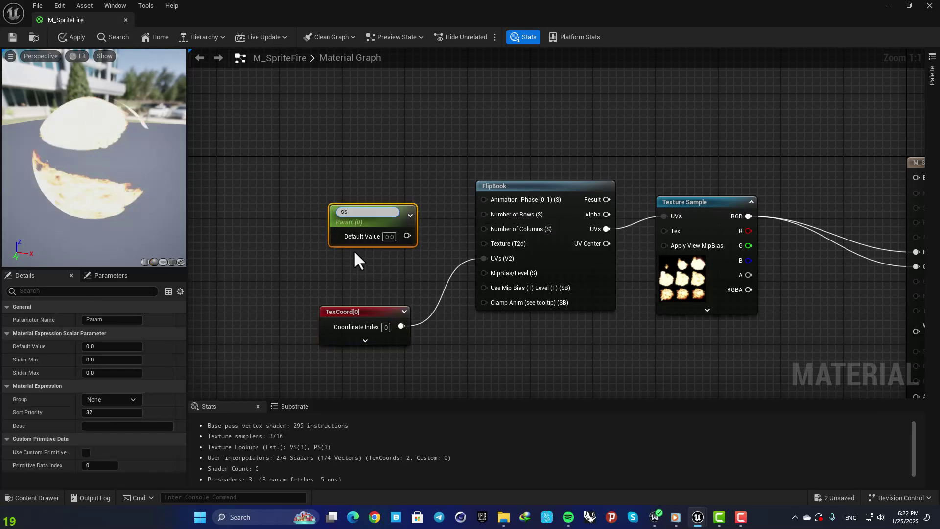
{"action": "key", "text": "BackSpace"}
{"action": "key", "text": "BackSpace"}
{"action": "type", "text": "Rows"}
{"action": "key", "text": "Return"}
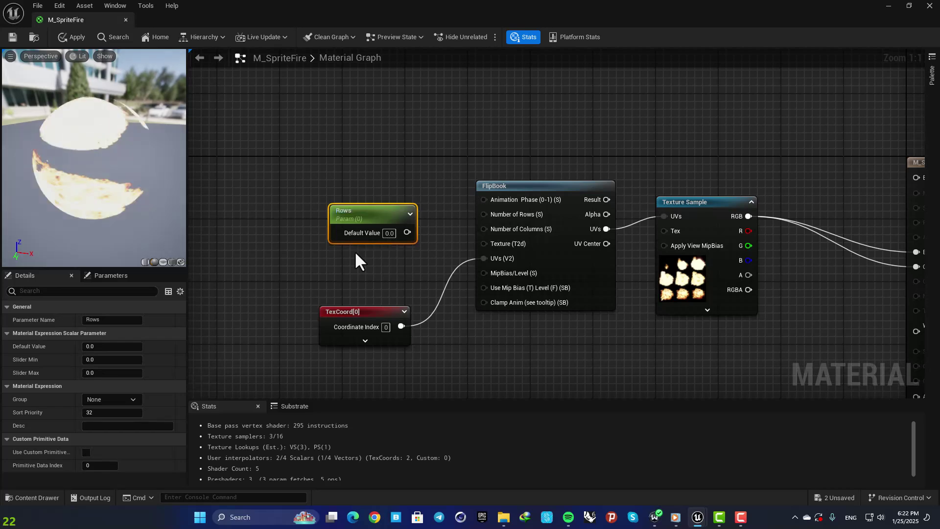
{"action": "left_click_drag", "start_coordinate": [345, 205], "coordinate": [336, 181]}
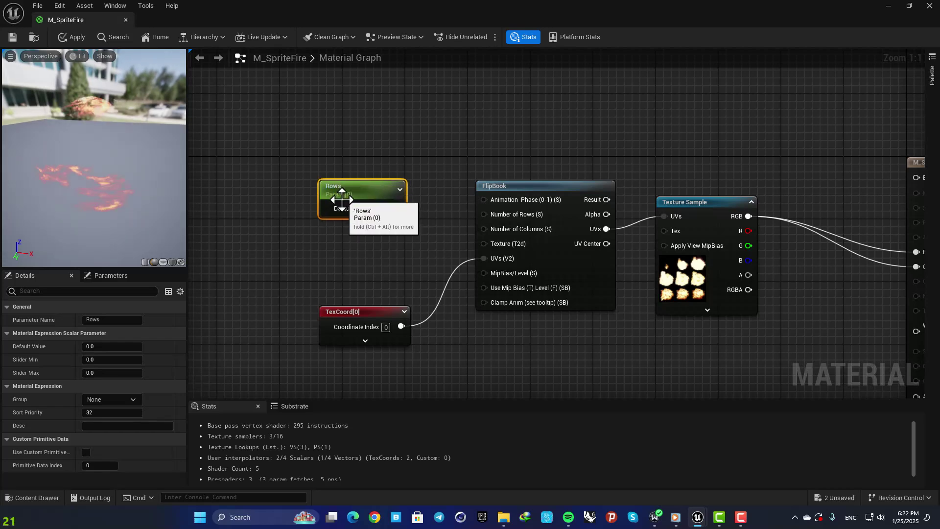
Step: Duplicate the Rows parameter below itself as Columns and connect both to the FlipBook's Number of Rows and Number of Columns inputs
{"action": "key", "text": "ctrl+d"}
{"action": "left_click_drag", "start_coordinate": [378, 258], "coordinate": [346, 242]}
{"action": "double_click", "coordinate": [348, 243]}
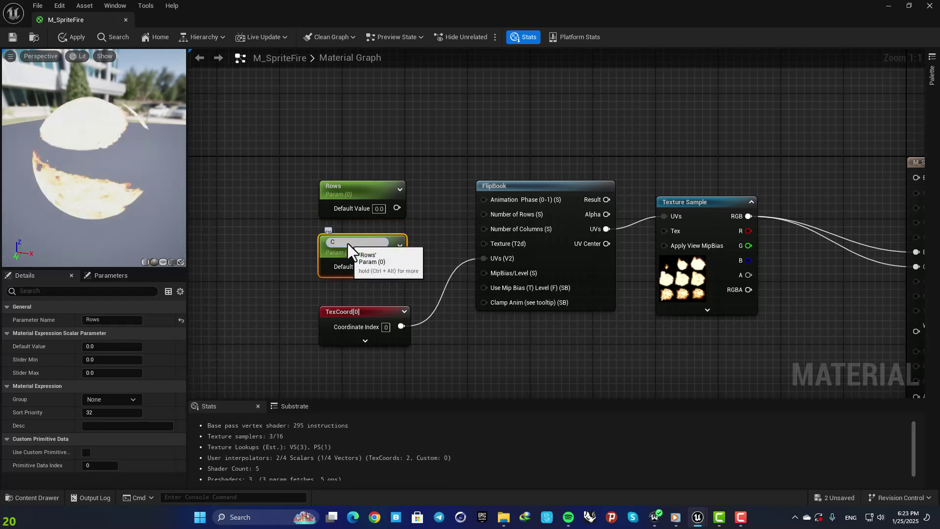
{"action": "type", "text": "Columns"}
{"action": "key", "text": "Return"}
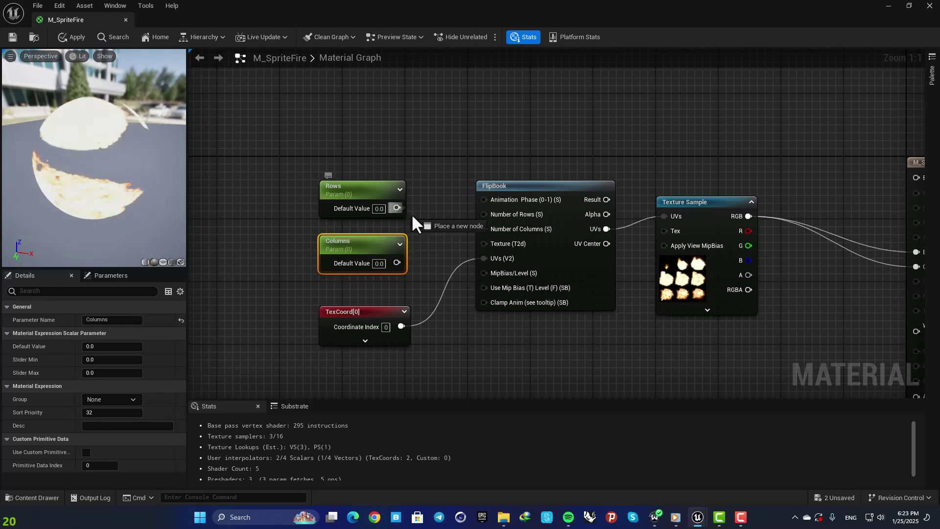
{"action": "left_click_drag", "start_coordinate": [424, 227], "coordinate": [398, 263]}
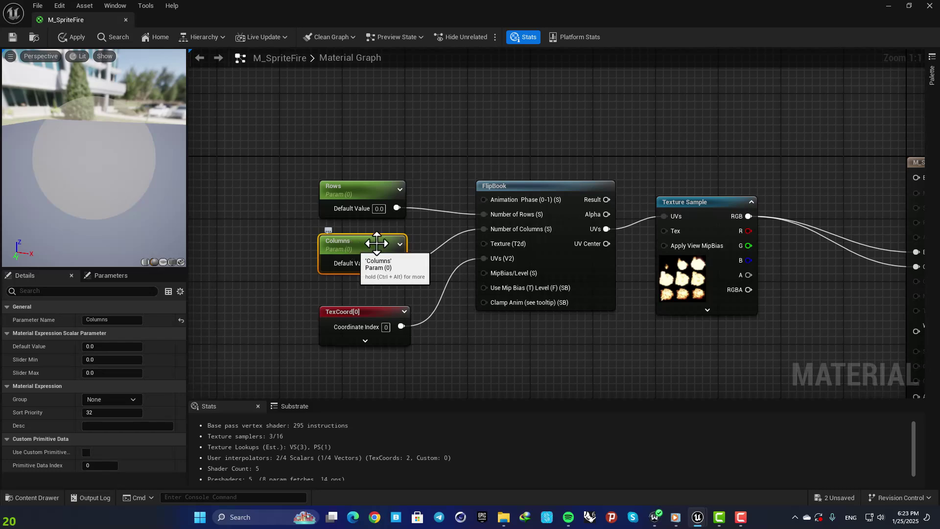
Step: Check the T_Explosion_SubUV sheet's grid and set the default values of the Rows and Columns parameters to 6
{"action": "left_click", "coordinate": [688, 201]}
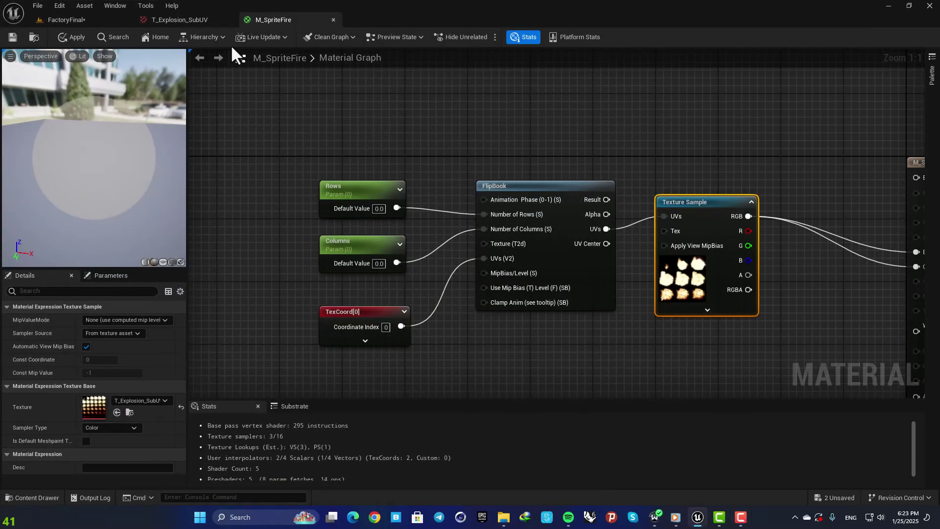
{"action": "left_click", "coordinate": [205, 22]}
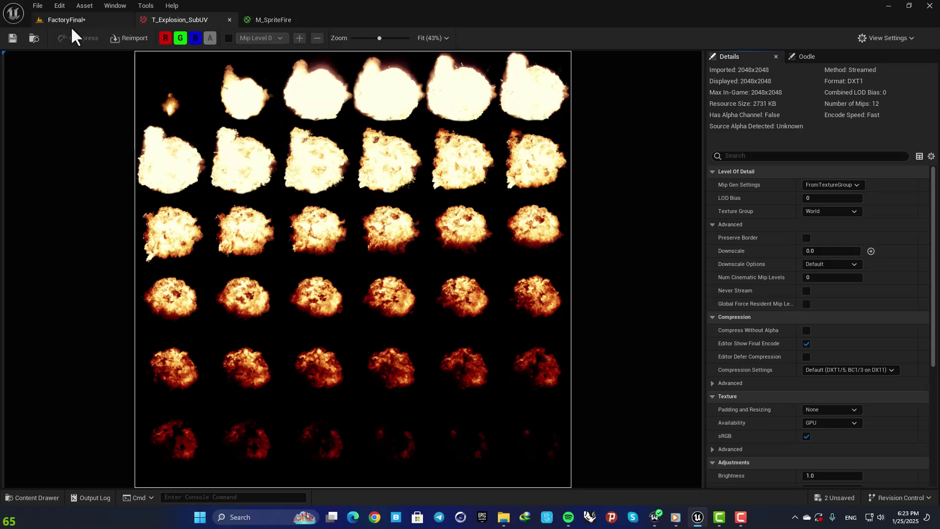
{"action": "left_click", "coordinate": [255, 22]}
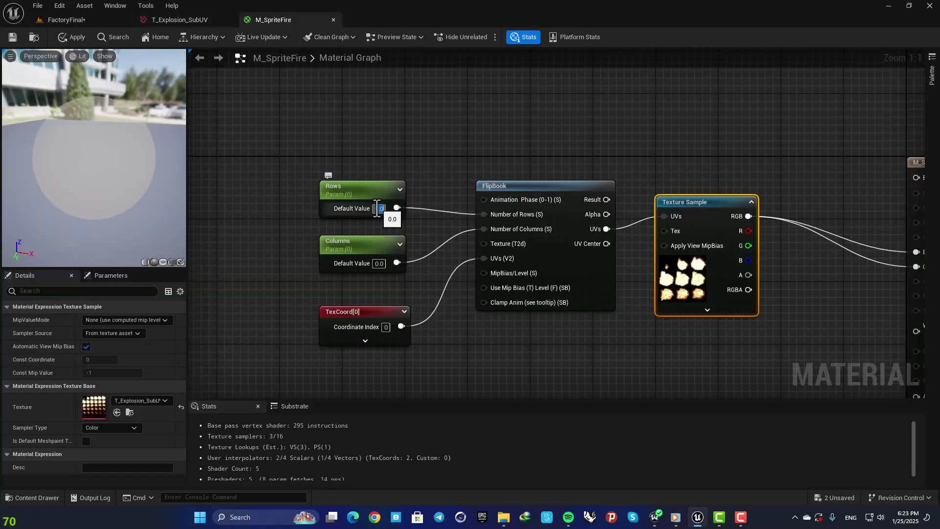
{"action": "type", "text": "6"}
{"action": "key", "text": "Return"}
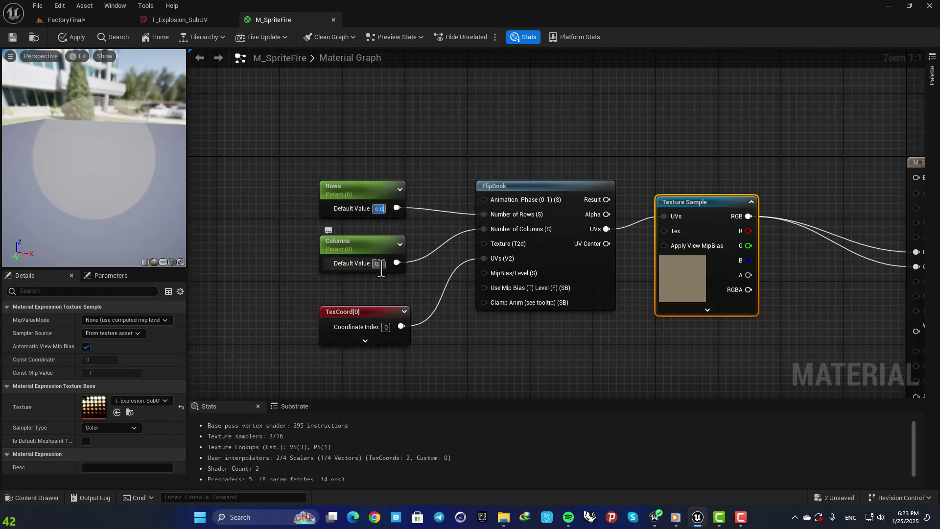
{"action": "key", "text": "Return"}
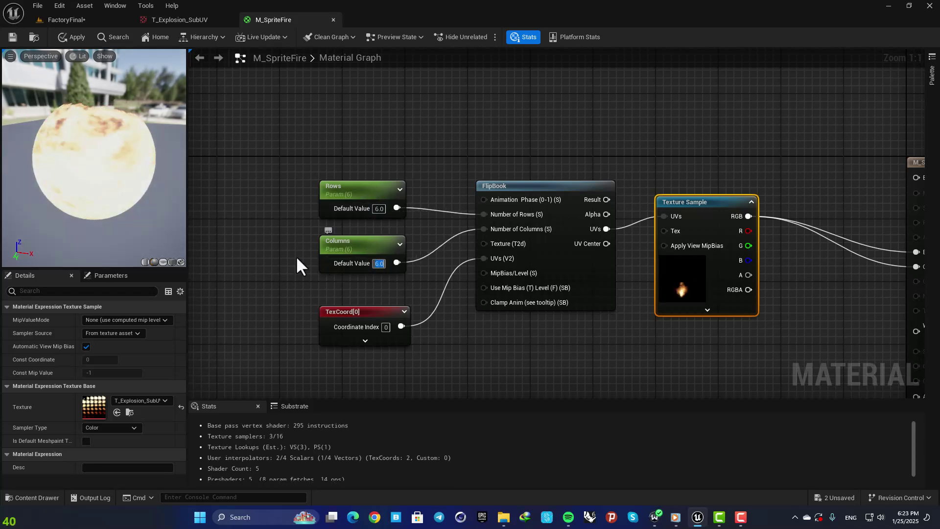
{"action": "right_click_drag", "start_coordinate": [113, 183], "coordinate": [113, 199]}
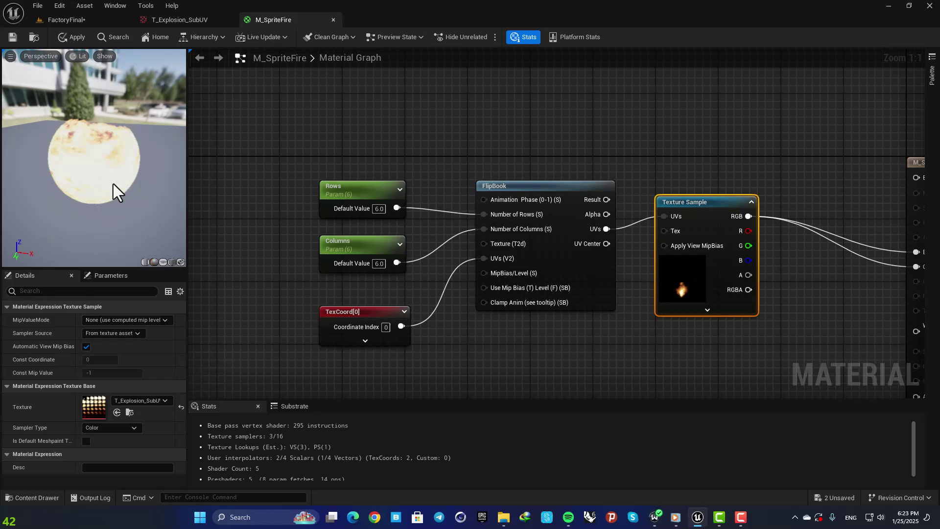
{"action": "left_click_drag", "start_coordinate": [113, 184], "coordinate": [75, 160]}
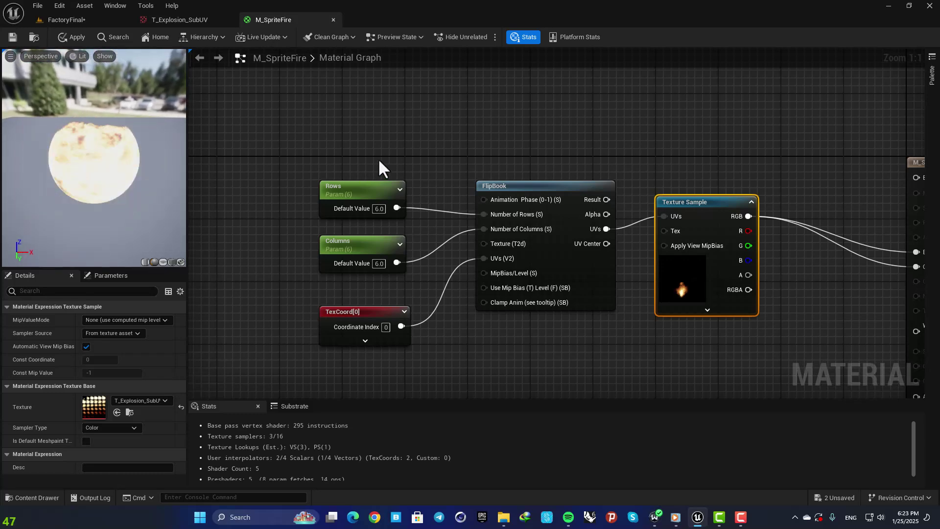
{"action": "right_click_drag", "start_coordinate": [529, 154], "coordinate": [437, 157]}
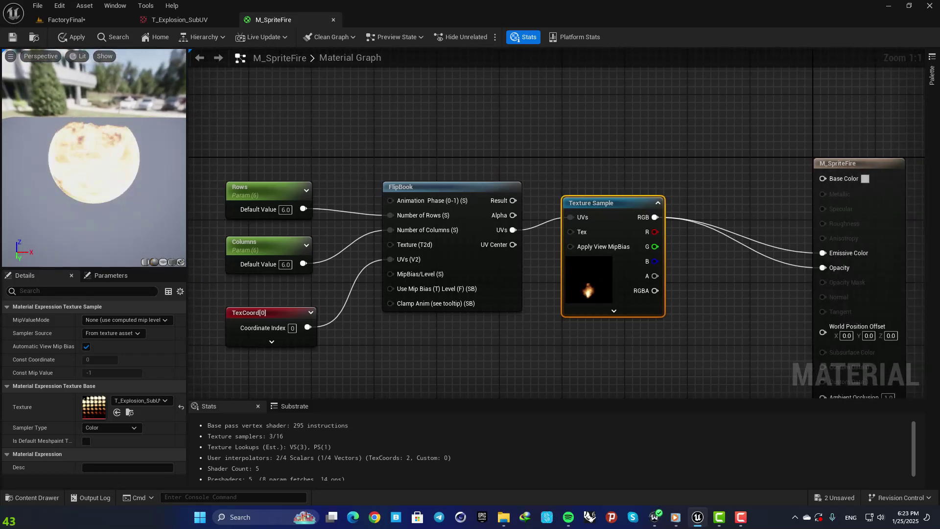
Step: Place a Plane on the floor of the FactoryFinal level, scale it to 2.0 on all axes and raise it above the ground
{"action": "left_click", "coordinate": [61, 23]}
{"action": "right_click_drag", "start_coordinate": [331, 251], "coordinate": [329, 269]}
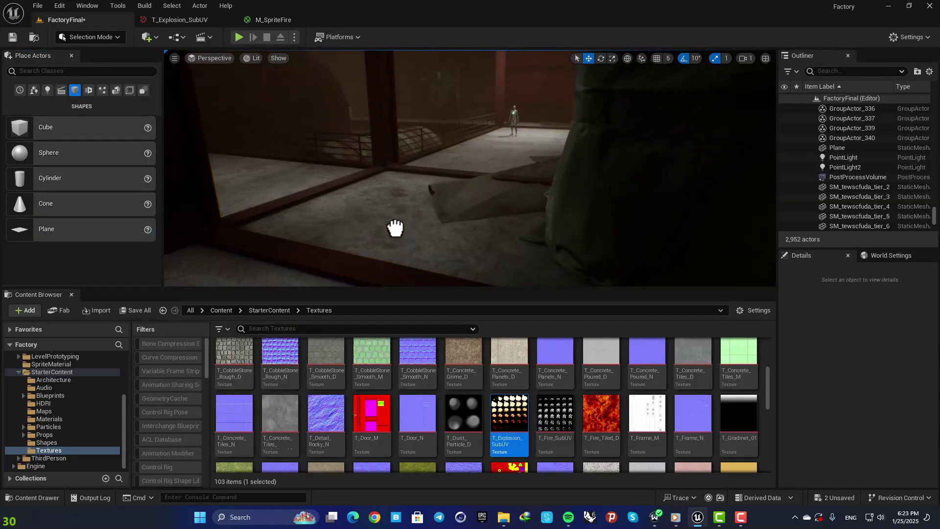
{"action": "left_click_drag", "start_coordinate": [387, 195], "coordinate": [389, 190]}
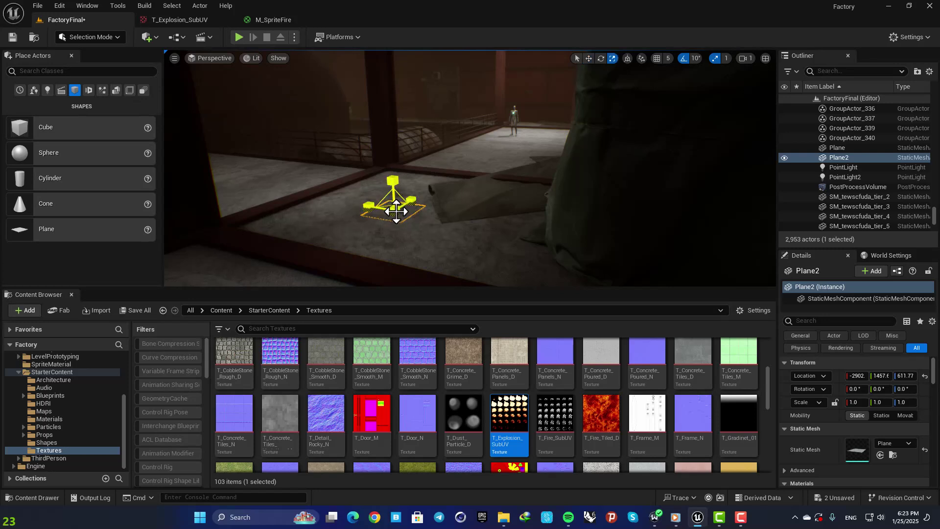
{"action": "left_click_drag", "start_coordinate": [400, 190], "coordinate": [391, 127]}
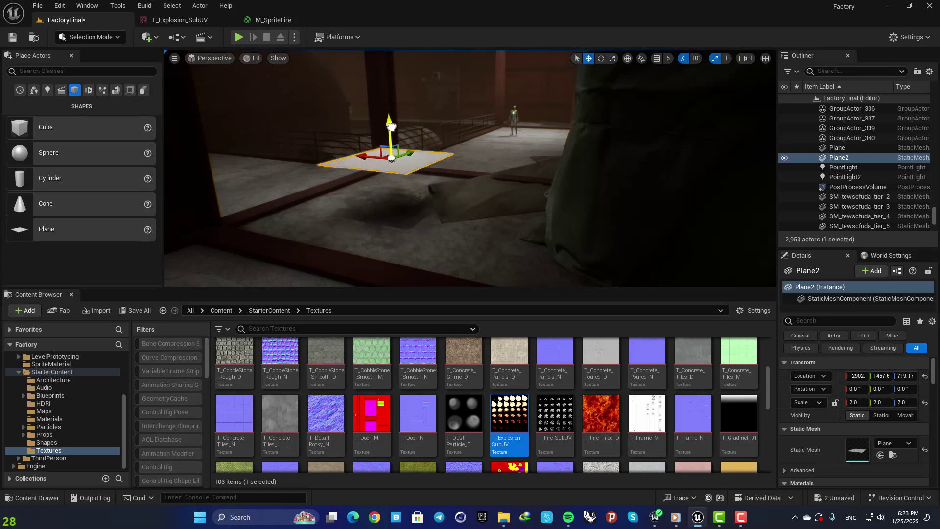
Step: Stand the plane upright by rotating it about -90° on X
{"action": "key", "text": "e"}
{"action": "left_click_drag", "start_coordinate": [387, 84], "coordinate": [349, 148]}
{"action": "mouse_move", "coordinate": [324, 107]}
{"action": "right_mouse_down"}
{"action": "mouse_move", "coordinate": [335, 107]}
{"action": "mouse_move", "coordinate": [319, 106]}
{"action": "right_mouse_up"}
{"action": "key", "text": "a"}
Step: Locate M_SpriteFire in the SpriteMaterial folder and assign it to the upright plane in the level
{"action": "left_click", "coordinate": [266, 20]}
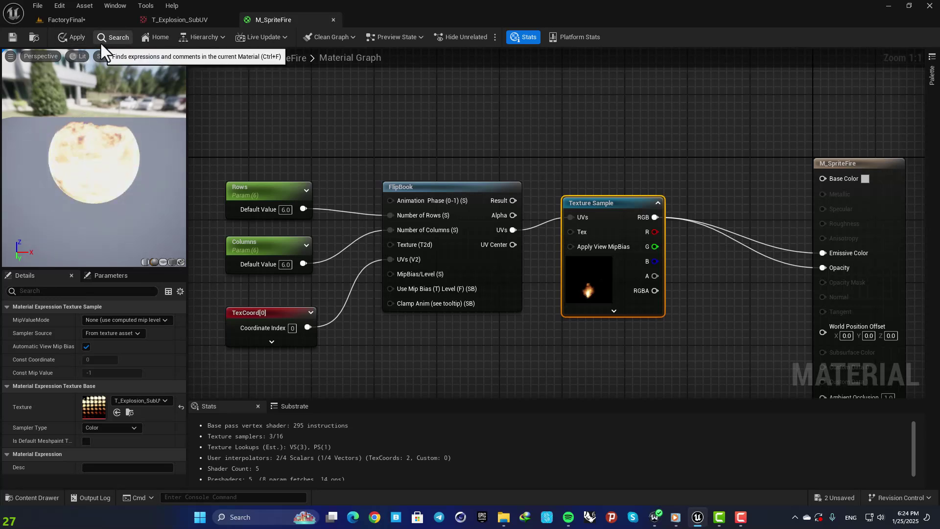
{"action": "left_click", "coordinate": [78, 20]}
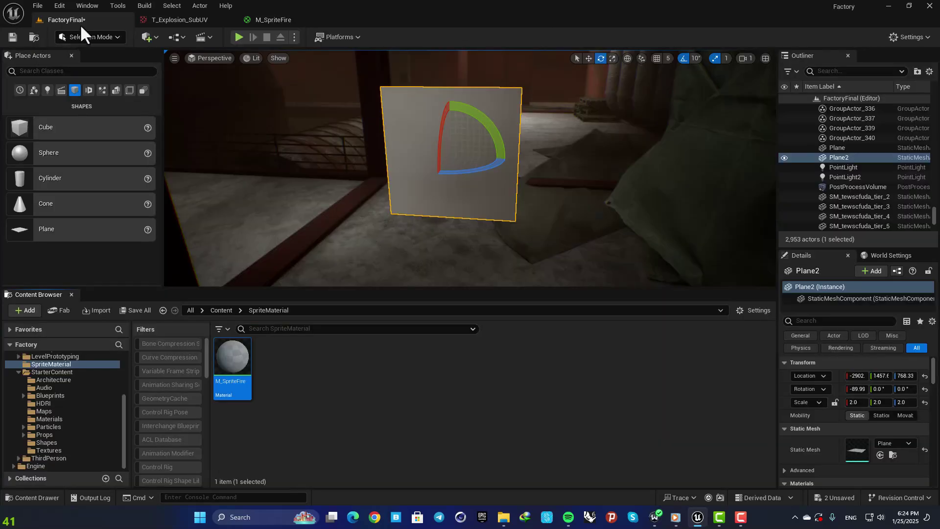
{"action": "mouse_move", "coordinate": [329, 230]}
{"action": "right_mouse_down"}
{"action": "mouse_move", "coordinate": [340, 219]}
{"action": "mouse_move", "coordinate": [331, 223]}
{"action": "right_mouse_up"}
{"action": "key", "text": "w"}
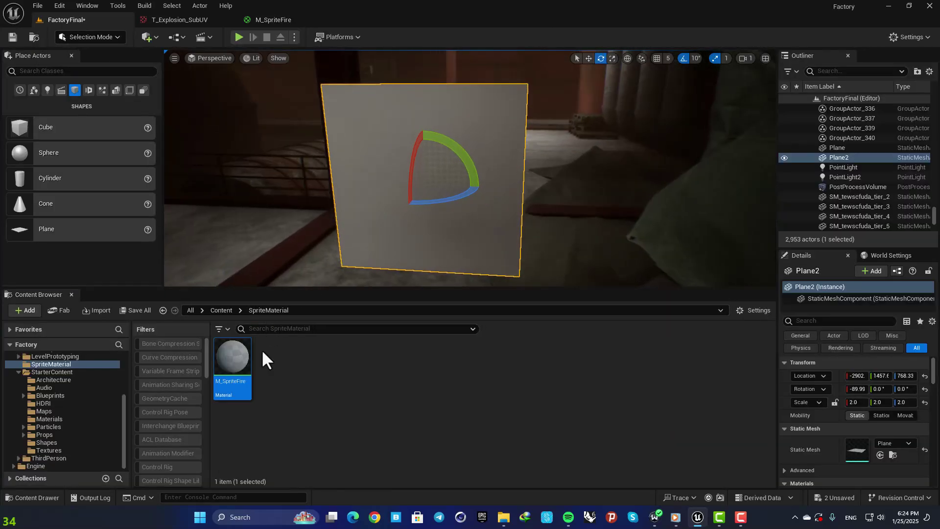
{"action": "left_click_drag", "start_coordinate": [385, 166], "coordinate": [385, 169]}
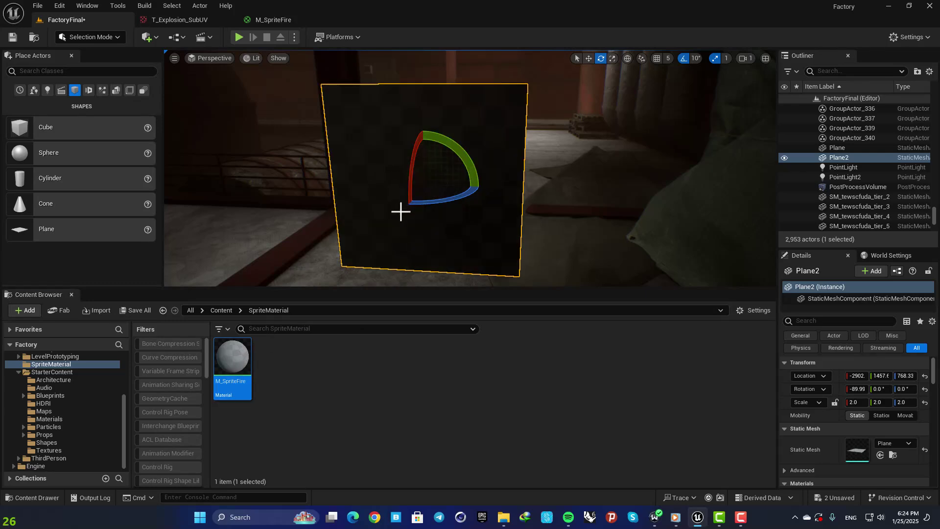
Step: Save the edited M_SpriteFire material and return to the FactoryFinal level to see it on the plane
{"action": "left_click_drag", "start_coordinate": [399, 210], "coordinate": [509, 210], "text": "alt"}
{"action": "key", "text": "a"}
{"action": "right_click_drag", "start_coordinate": [440, 196], "coordinate": [379, 208]}
{"action": "key", "text": "d"}
{"action": "key", "text": "s"}
{"action": "right_click_drag", "start_coordinate": [472, 204], "coordinate": [514, 220]}
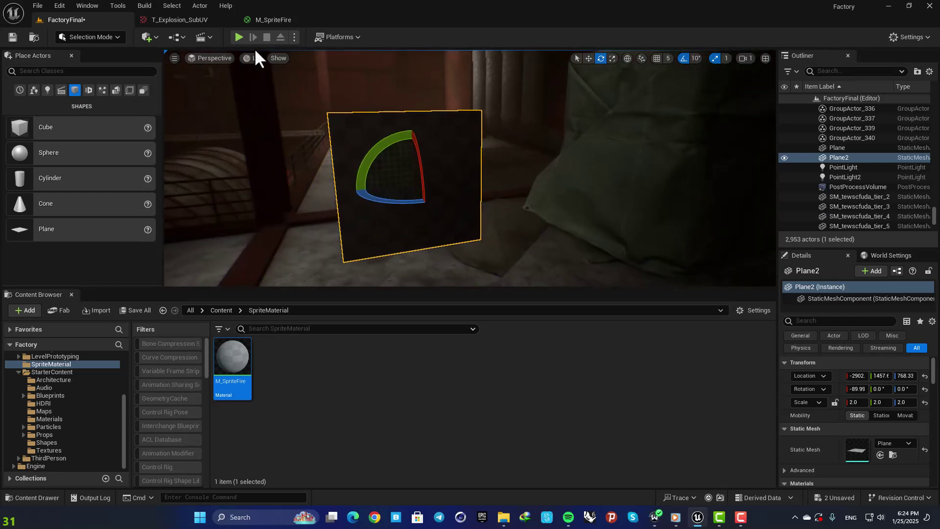
{"action": "left_click", "coordinate": [261, 17]}
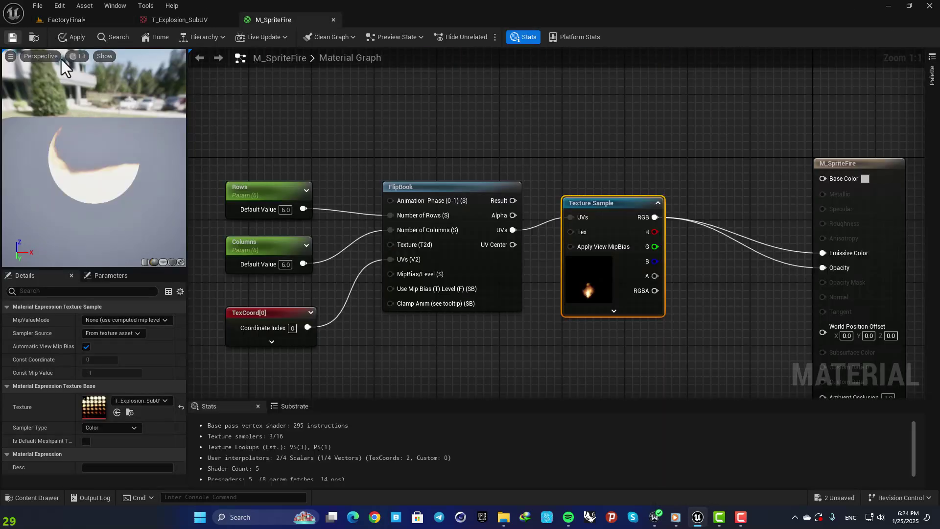
{"action": "left_click", "coordinate": [66, 20]}
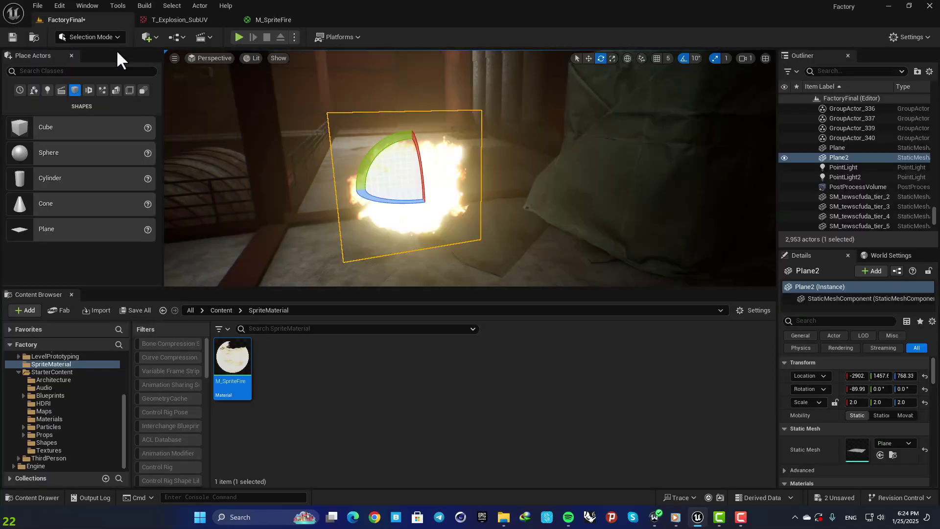
Step: Turn the upright fire plane to a rotation of 90° on X and 180° on Z, and deselect it
{"action": "mouse_move", "coordinate": [470, 196]}
{"action": "right_mouse_down"}
{"action": "mouse_move", "coordinate": [426, 191]}
{"action": "mouse_move", "coordinate": [453, 193]}
{"action": "mouse_move", "coordinate": [443, 169]}
{"action": "mouse_move", "coordinate": [459, 201]}
{"action": "right_mouse_up"}
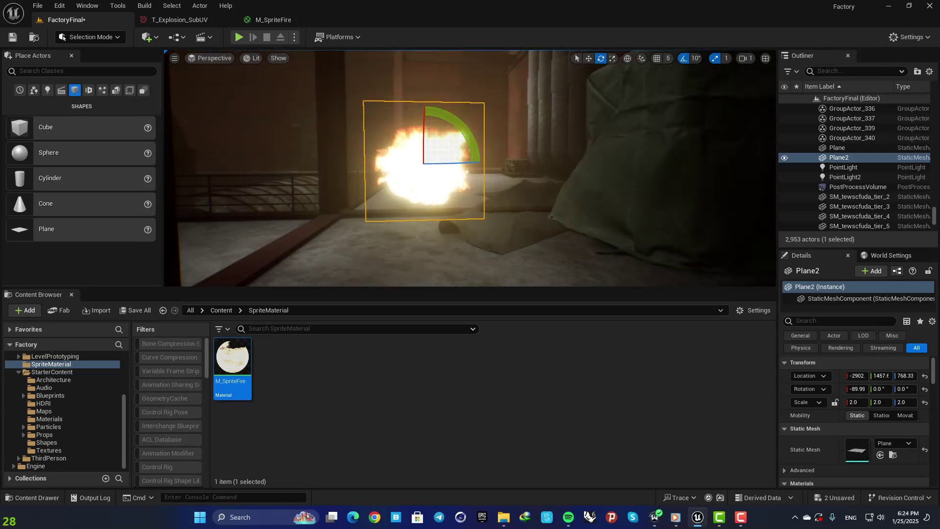
{"action": "left_click", "coordinate": [529, 218]}
{"action": "right_click_drag", "start_coordinate": [529, 218], "coordinate": [512, 201]}
{"action": "scroll", "coordinate": [461, 174], "scroll_direction": "down", "scroll_amount": 3}
{"action": "left_click", "coordinate": [461, 174]}
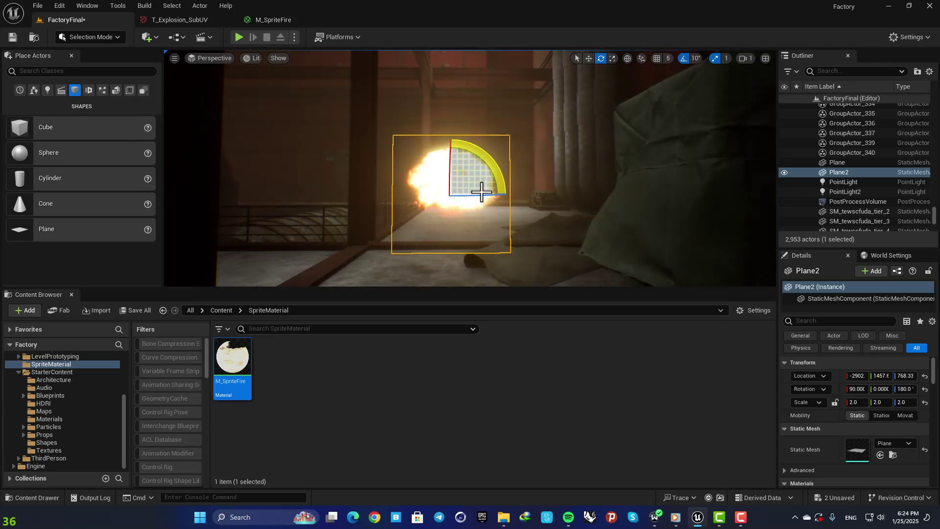
{"action": "right_click_drag", "start_coordinate": [496, 207], "coordinate": [480, 196]}
{"action": "left_click", "coordinate": [565, 237]}
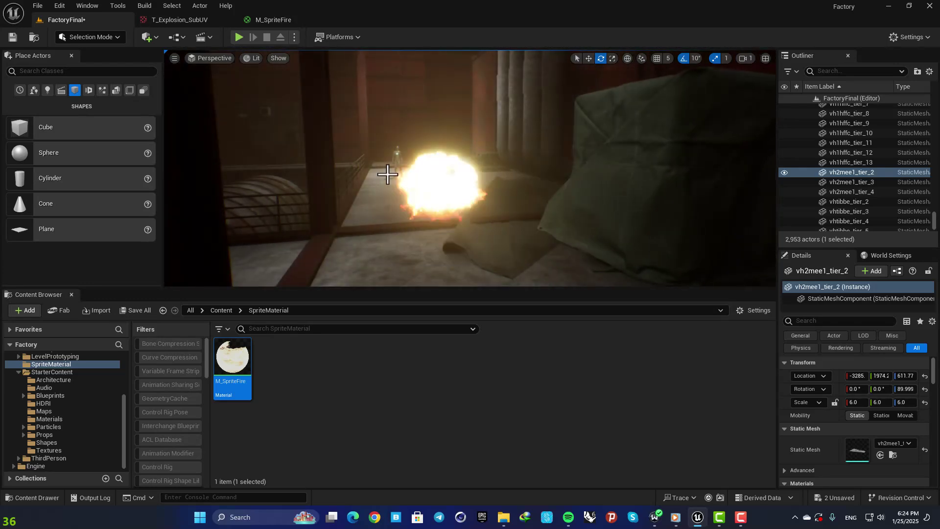
Step: Enable Two Sided on the M_SpriteFire material, apply the change and return to the FactoryFinal level
{"action": "left_click", "coordinate": [263, 18]}
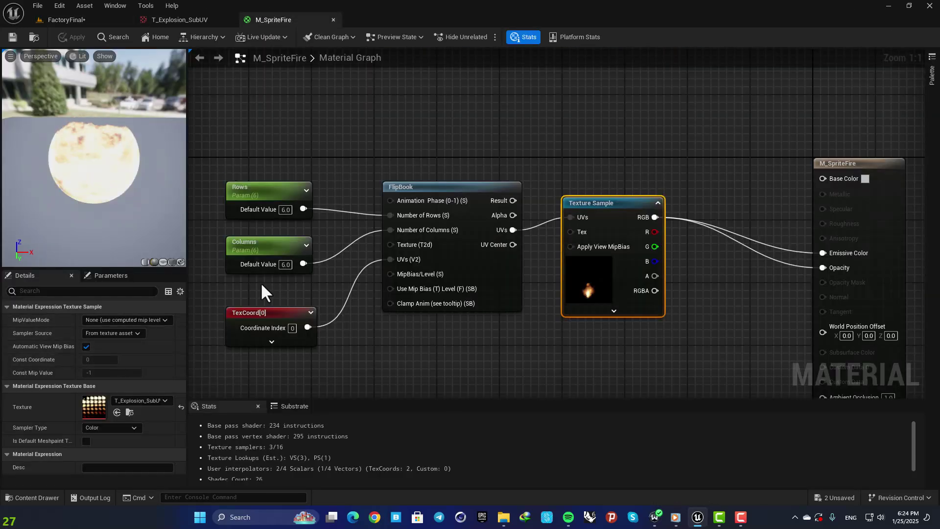
{"action": "left_click", "coordinate": [828, 163]}
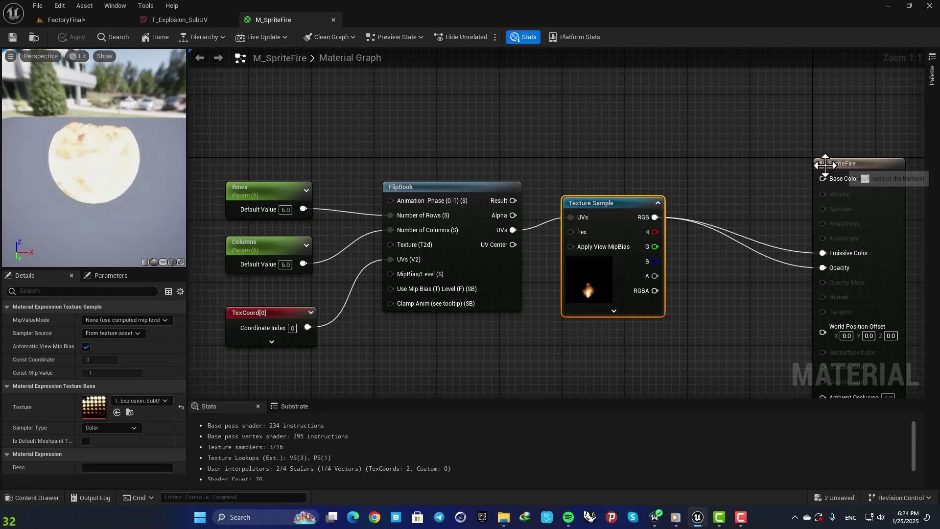
{"action": "left_click", "coordinate": [52, 291]}
{"action": "type", "text": "two"}
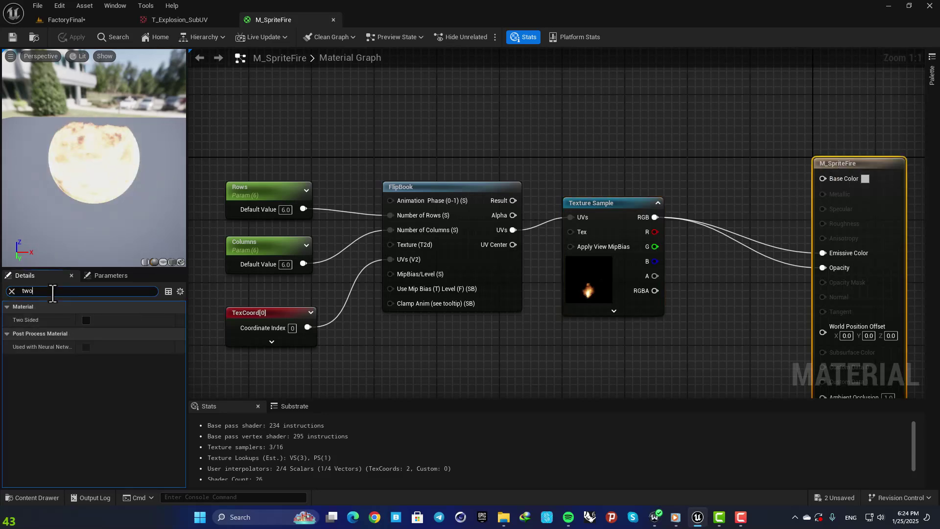
{"action": "left_click", "coordinate": [86, 320]}
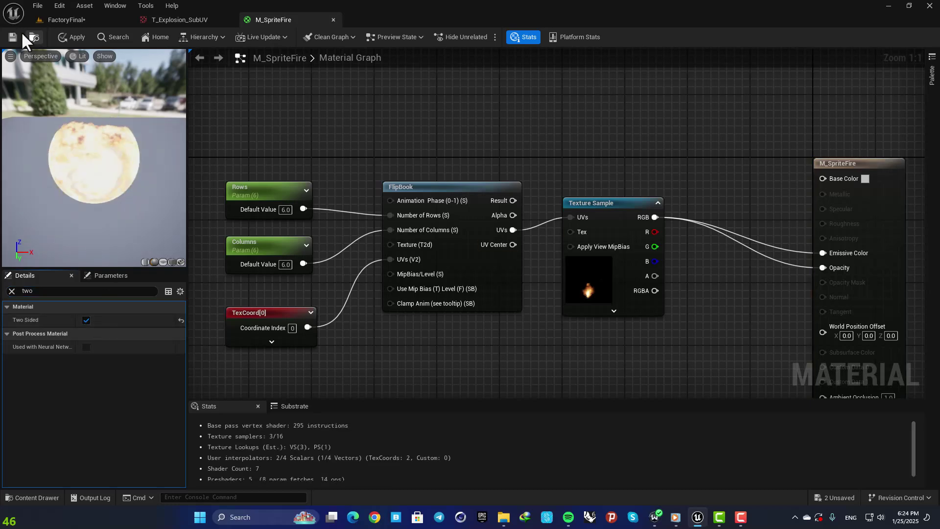
{"action": "left_click", "coordinate": [72, 37]}
{"action": "left_click", "coordinate": [75, 19]}
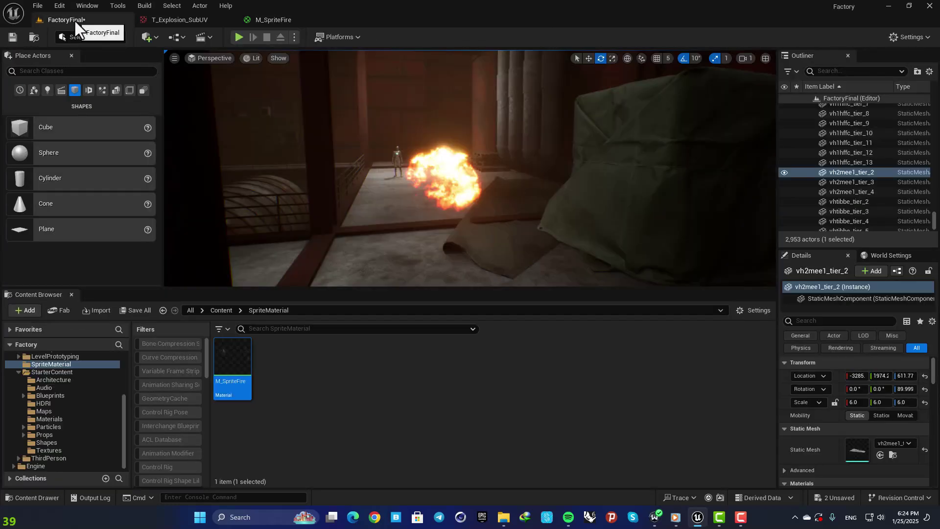
Step: Duplicate the fire plane and rotate the copy to about 270° on Z so the two planes cross
{"action": "right_click_drag", "start_coordinate": [470, 168], "coordinate": [588, 169]}
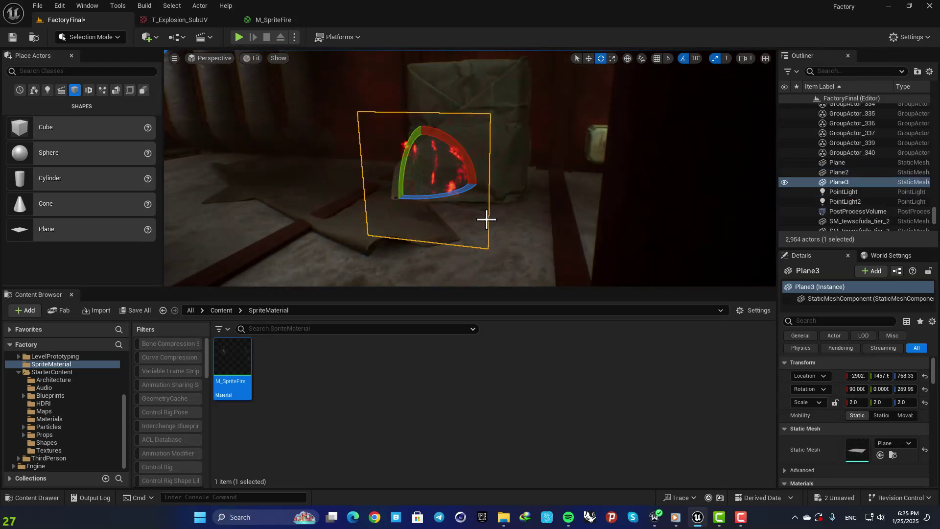
{"action": "right_click_drag", "start_coordinate": [487, 220], "coordinate": [416, 186]}
{"action": "key", "text": "w"}
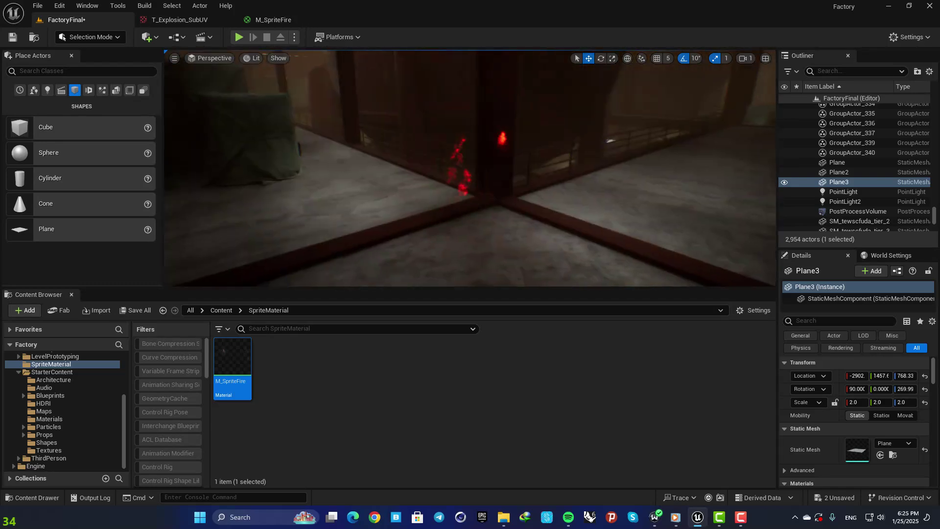
{"action": "mouse_move", "coordinate": [531, 172]}
{"action": "right_mouse_down"}
{"action": "mouse_move", "coordinate": [495, 164]}
{"action": "mouse_move", "coordinate": [543, 173]}
{"action": "right_mouse_up"}
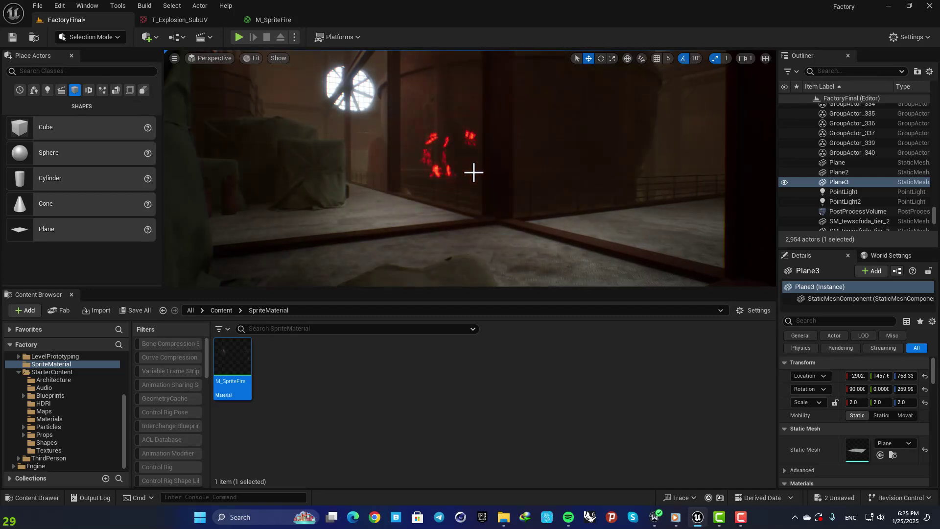
Step: Delete both crossed fire planes from the level
{"action": "key", "text": "Delete"}
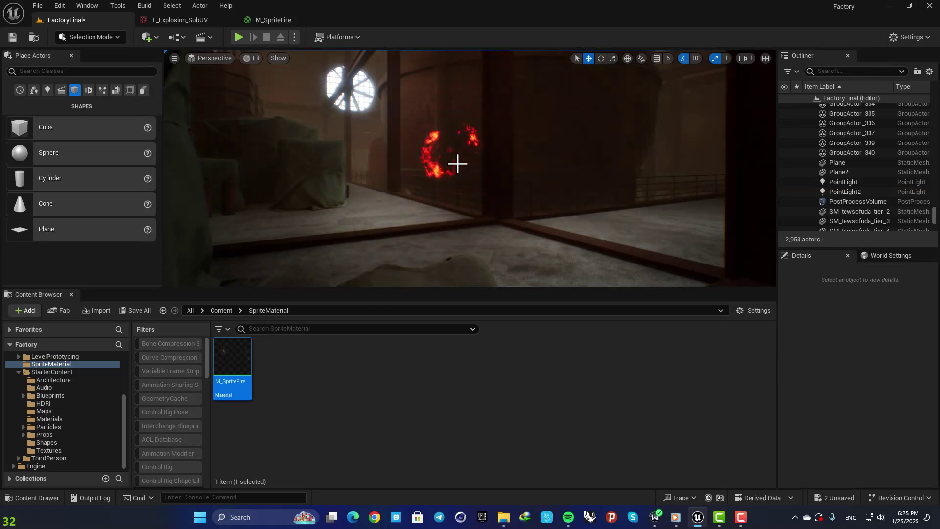
{"action": "left_click", "coordinate": [454, 160]}
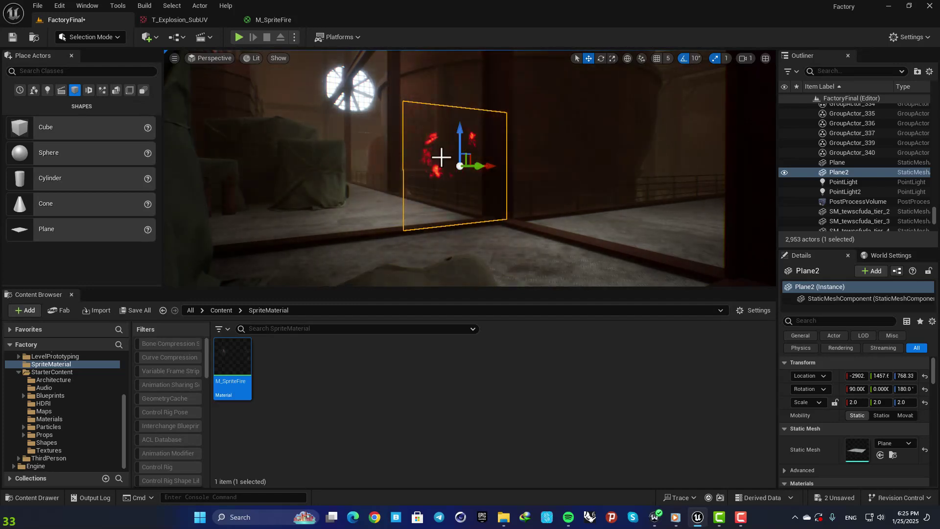
{"action": "key", "text": "Delete"}
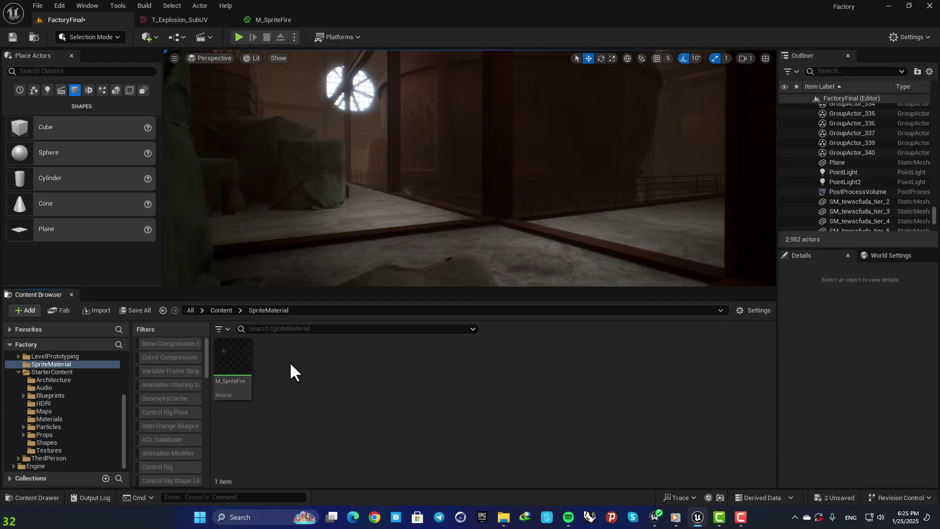
Step: Create an Actor Blueprint class named BP_fire in the SpriteMaterial folder and open it
{"action": "right_click", "coordinate": [289, 363]}
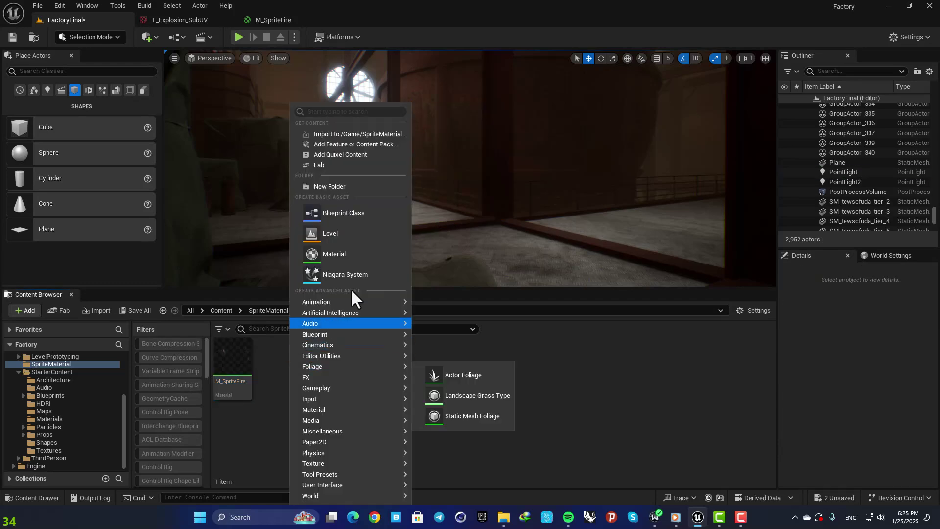
{"action": "left_click", "coordinate": [350, 217]}
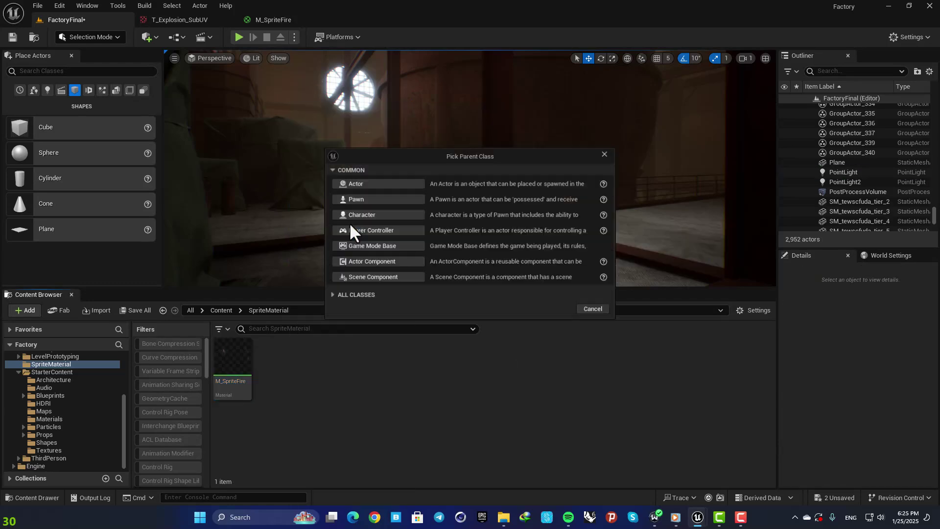
{"action": "left_click", "coordinate": [350, 186]}
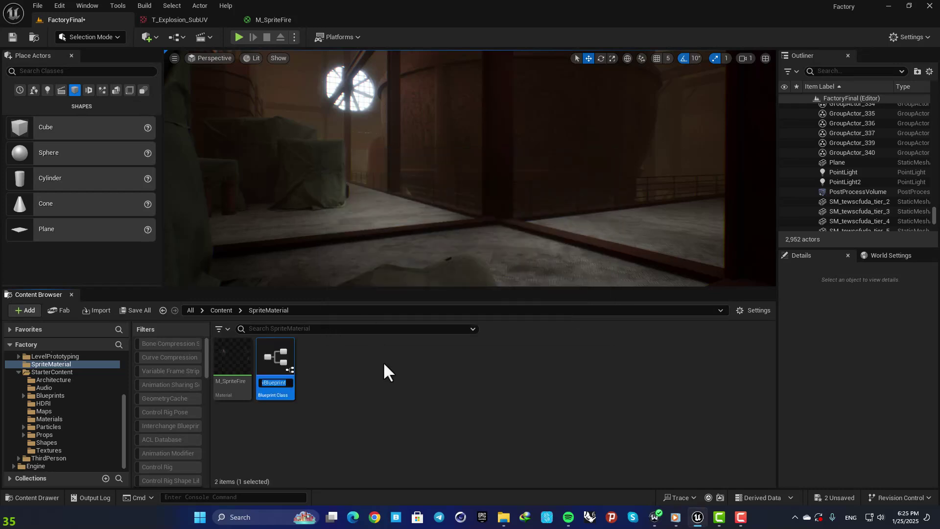
{"action": "type", "text": "BP_fire"}
{"action": "key", "text": "Return"}
{"action": "key", "text": "Return"}
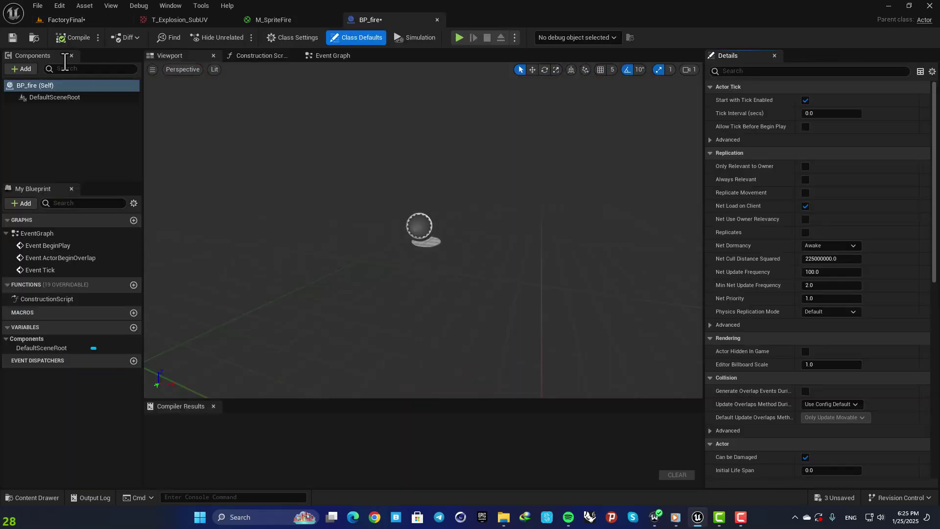
Step: Add a Plane component to BP_fire and stand it upright by rotating it to -90° on Y
{"action": "left_click", "coordinate": [18, 69]}
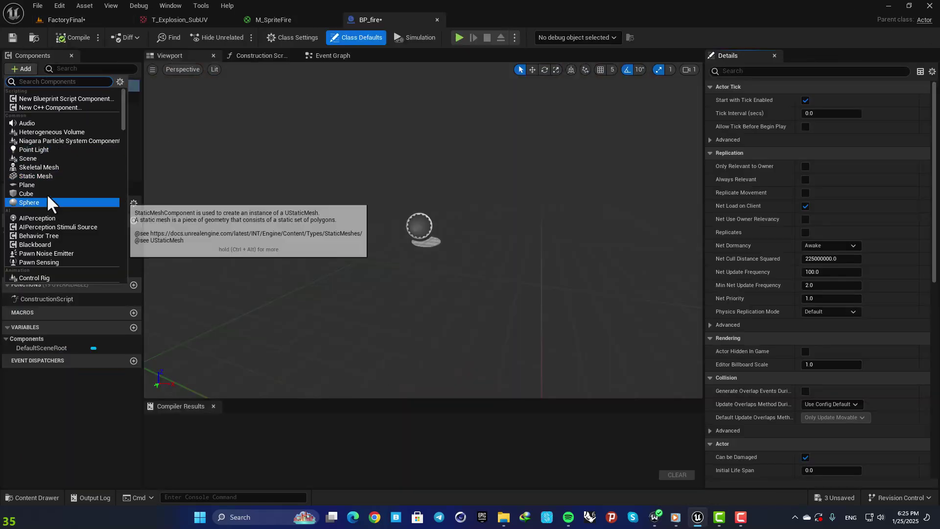
{"action": "left_click", "coordinate": [41, 185]}
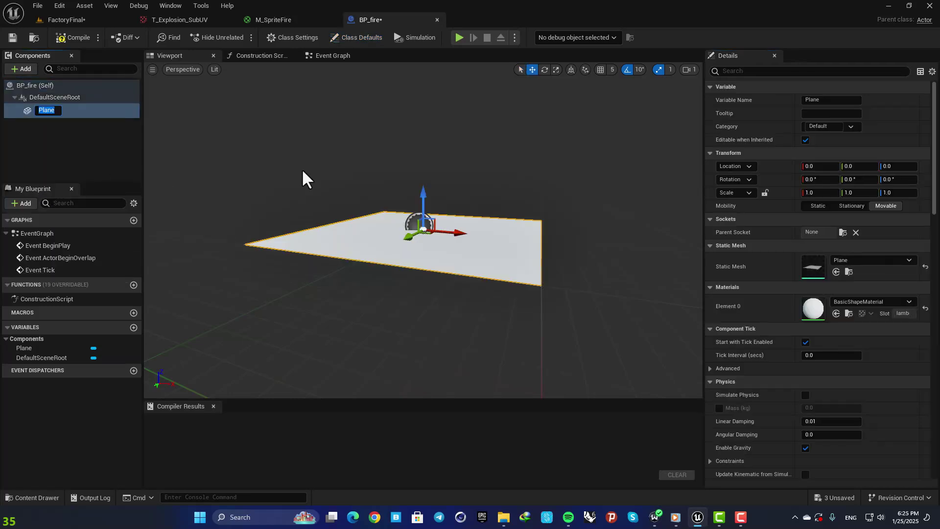
{"action": "key", "text": "e"}
{"action": "left_click_drag", "start_coordinate": [433, 194], "coordinate": [446, 264]}
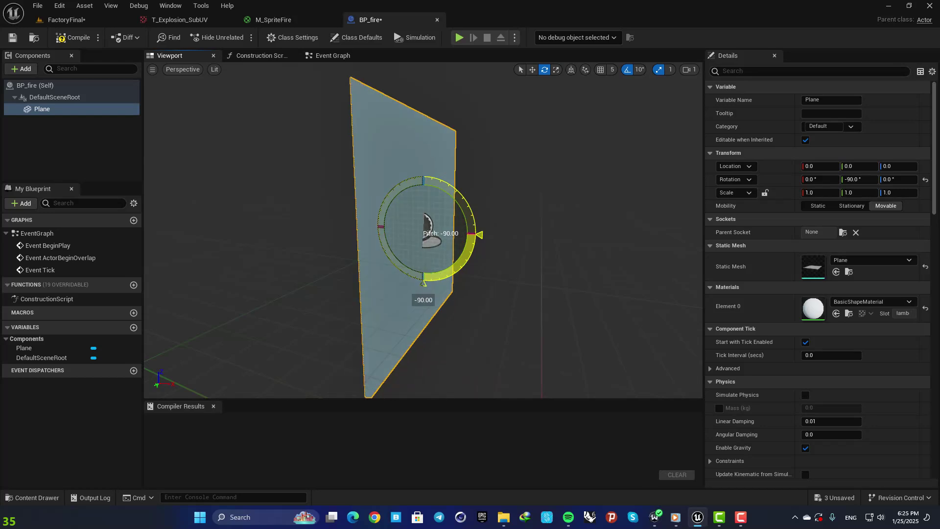
Step: Assign the M_SpriteFire material to the Plane component
{"action": "right_click_drag", "start_coordinate": [446, 264], "coordinate": [372, 257]}
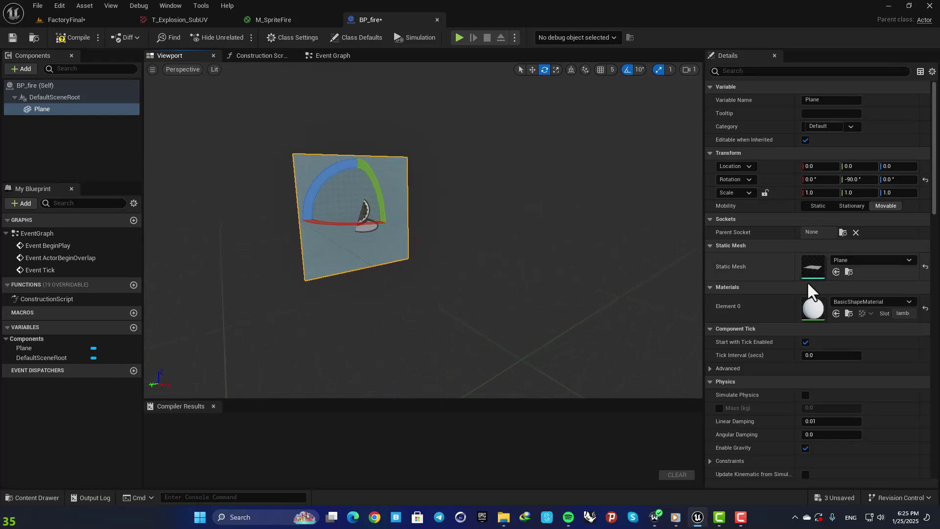
{"action": "left_click", "coordinate": [842, 301]}
{"action": "type", "text": "fire"}
{"action": "left_click", "coordinate": [846, 199]}
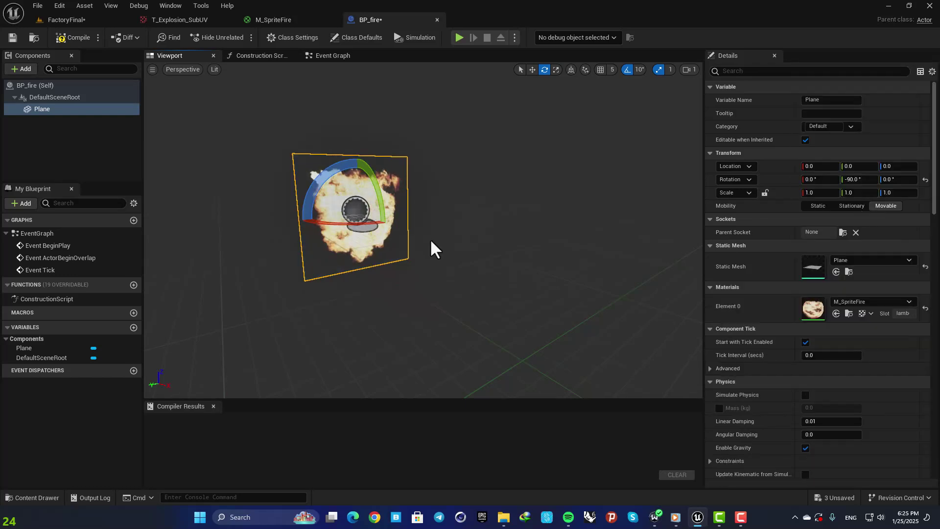
Step: Turn the fire plane to a rotation of 90° on X and -90° on Z, and compile BP_fire
{"action": "right_click_drag", "start_coordinate": [435, 230], "coordinate": [410, 222]}
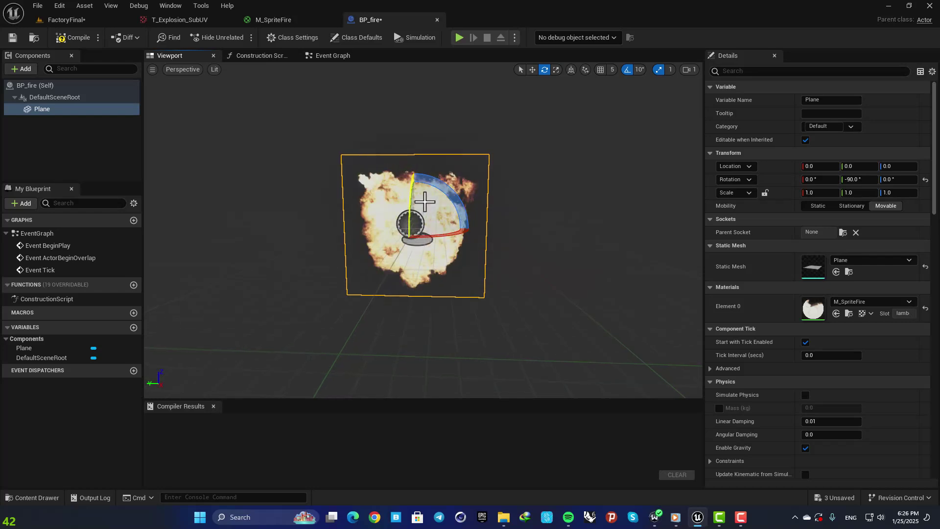
{"action": "left_click_drag", "start_coordinate": [440, 189], "coordinate": [532, 222]}
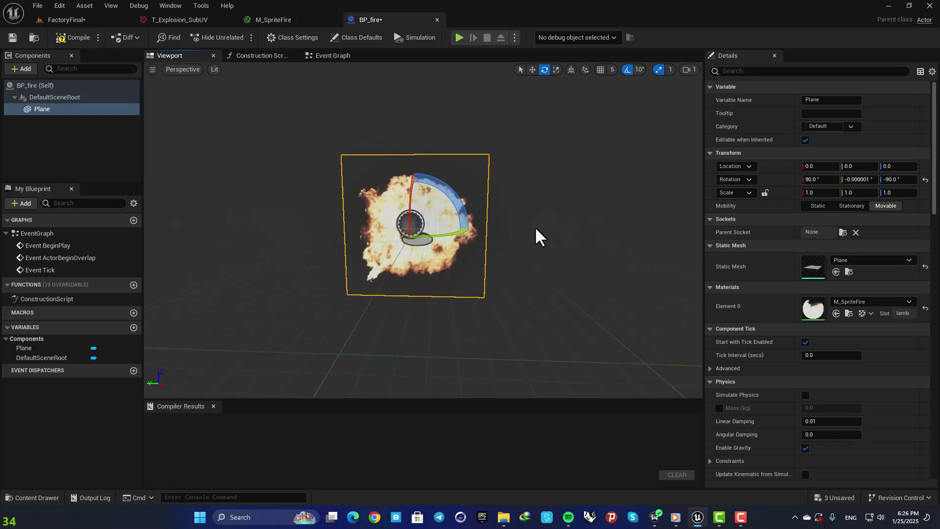
{"action": "left_click", "coordinate": [70, 36]}
Step: Place BP_fire in the FactoryFinal level, scaled to 4 and rotated to about -90° on Z
{"action": "left_click", "coordinate": [72, 21]}
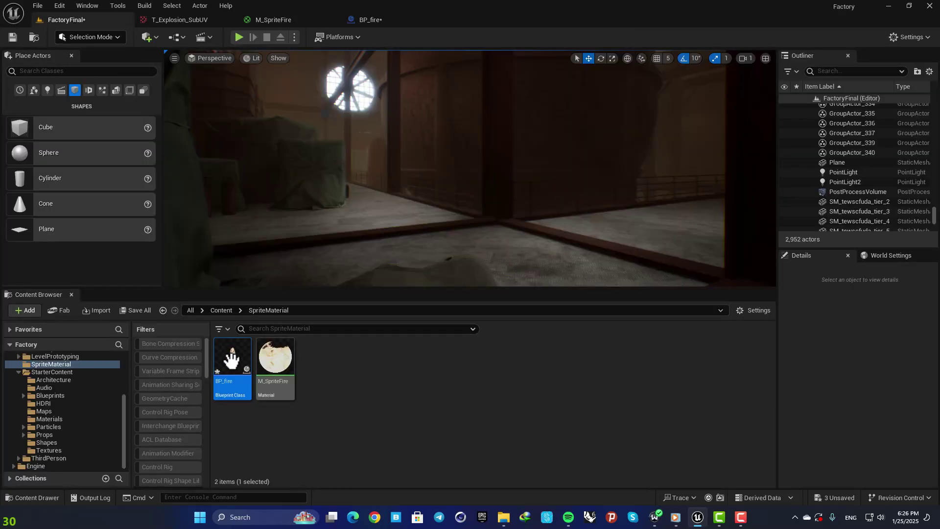
{"action": "left_click_drag", "start_coordinate": [228, 357], "coordinate": [399, 249]}
{"action": "left_click_drag", "start_coordinate": [398, 207], "coordinate": [426, 136]}
{"action": "key", "text": "w"}
{"action": "key", "text": "e"}
{"action": "mouse_move", "coordinate": [433, 184]}
{"action": "right_mouse_down"}
{"action": "mouse_move", "coordinate": [401, 181]}
{"action": "mouse_move", "coordinate": [434, 179]}
{"action": "right_mouse_up"}
Step: Play the level in the viewport, move around to view the fire sprite from the player's perspective, and stop playing
{"action": "key", "text": "g"}
{"action": "left_click", "coordinate": [239, 38]}
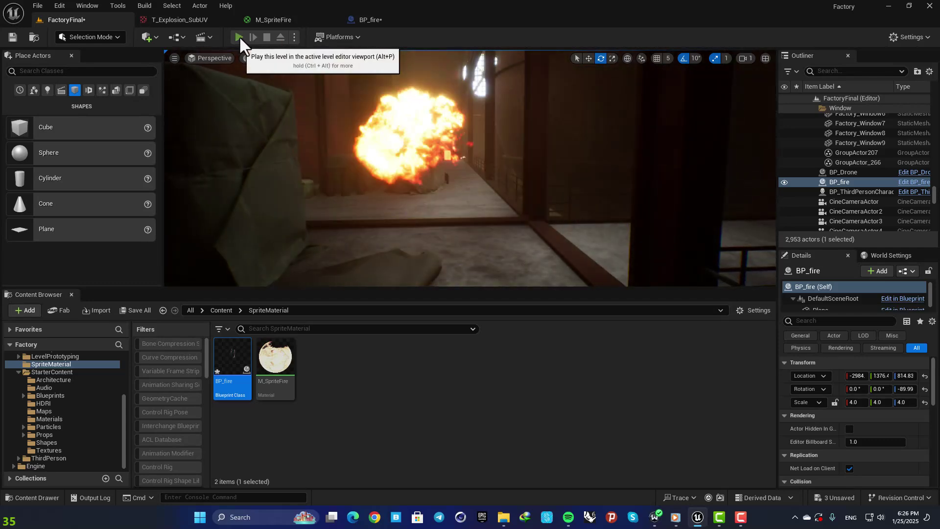
{"action": "left_click", "coordinate": [454, 194]}
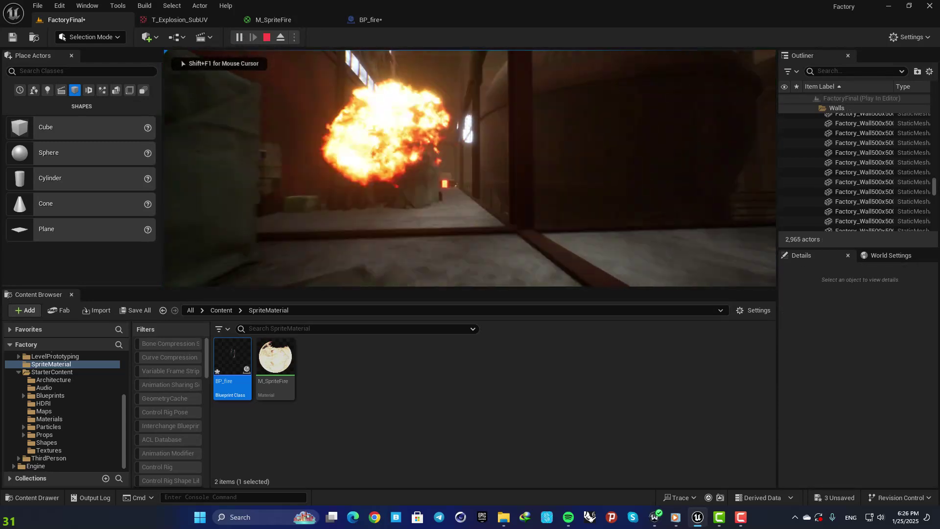
{"action": "key", "text": "w"}
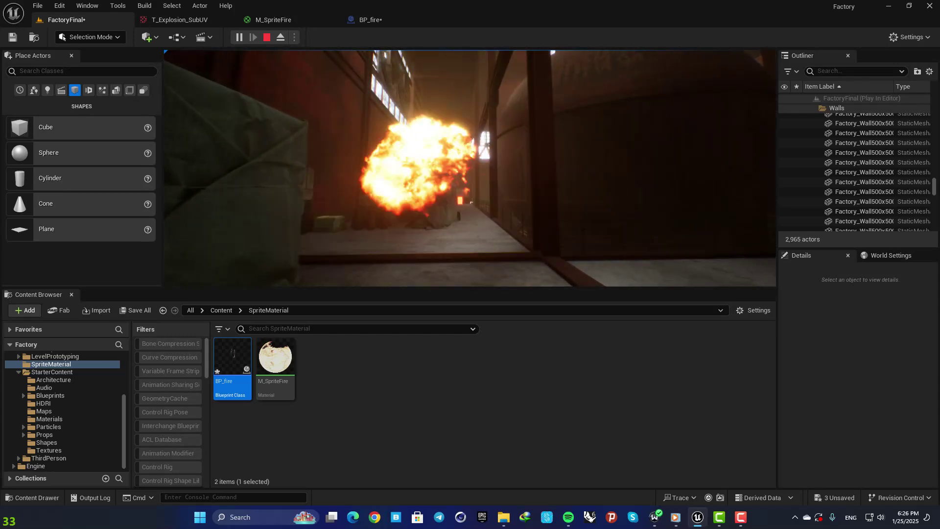
{"action": "key", "text": "Escape"}
{"action": "key", "text": "ctrl+z"}
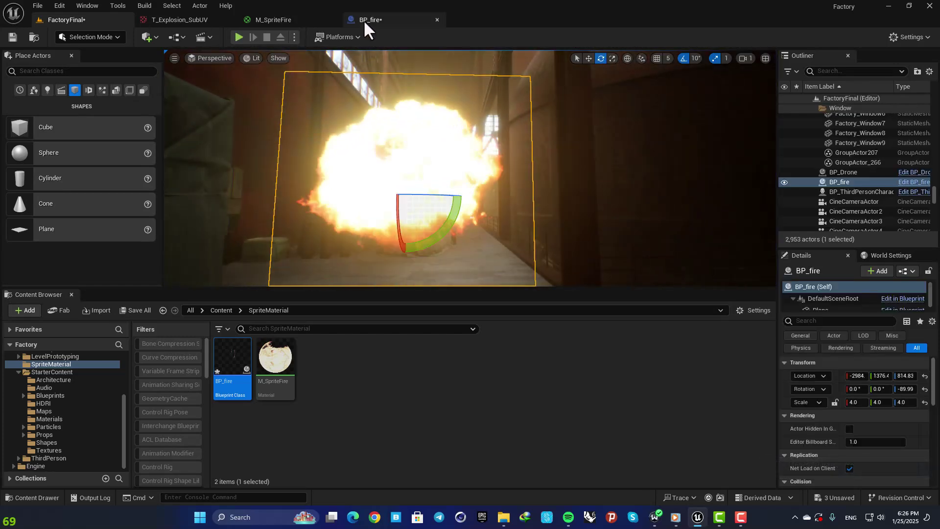
Step: Delete the Event BeginPlay and Event ActorBeginOverlap nodes from BP_fire's event graph
{"action": "left_click", "coordinate": [363, 20]}
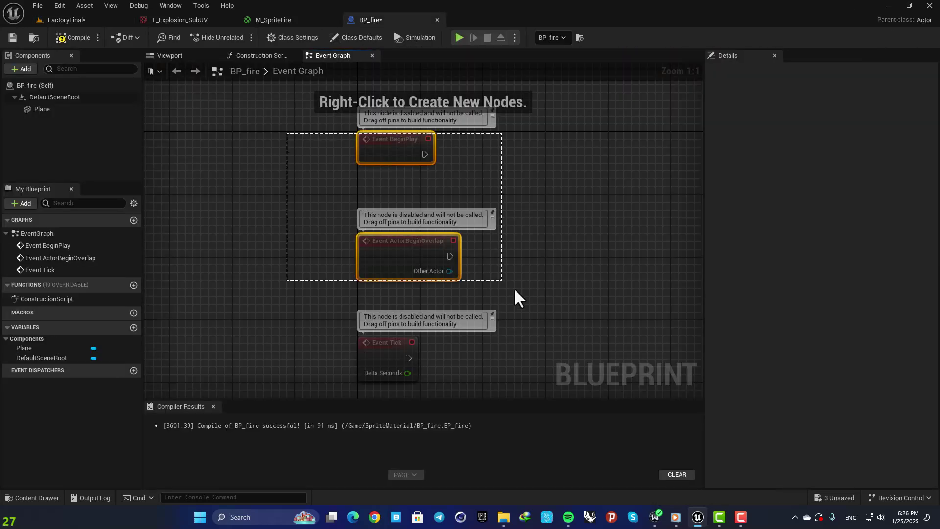
{"action": "left_click_drag", "start_coordinate": [515, 287], "coordinate": [514, 286]}
{"action": "key", "text": "Delete"}
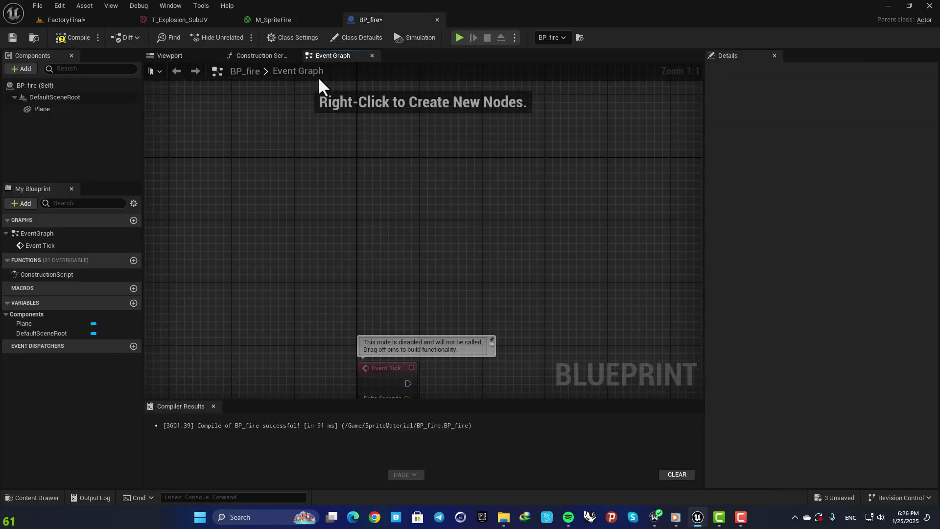
Step: Add a Cast To BP_FirstPersonCharacter node driven by Event Tick and place it beside the event
{"action": "right_click_drag", "start_coordinate": [331, 178], "coordinate": [371, 177]}
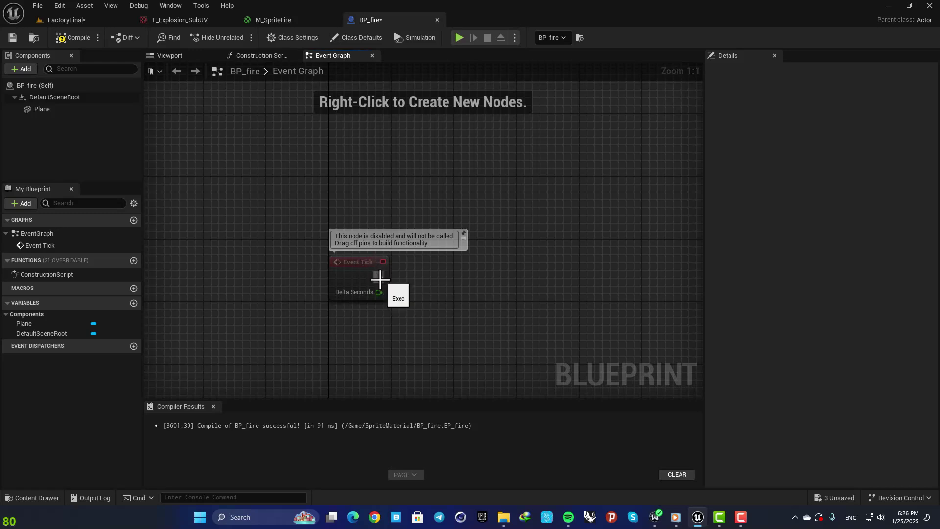
{"action": "left_click_drag", "start_coordinate": [569, 287], "coordinate": [570, 288]}
{"action": "type", "text": "cast to"}
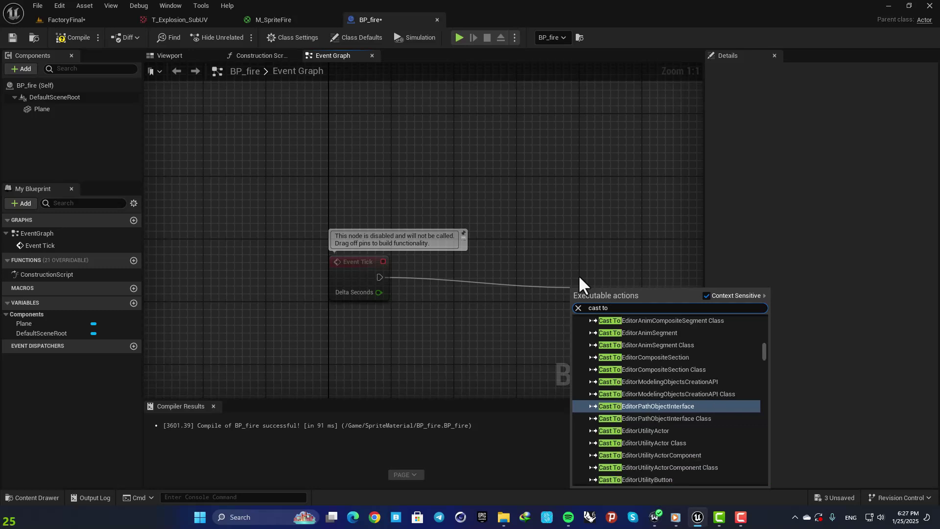
{"action": "type", "text": " fir"}
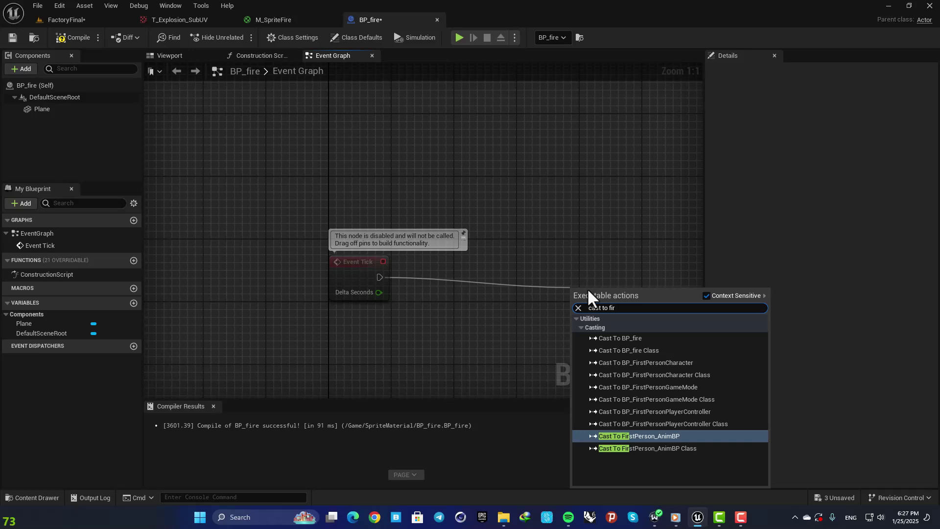
{"action": "left_click", "coordinate": [645, 363]}
{"action": "left_click_drag", "start_coordinate": [596, 297], "coordinate": [533, 274]}
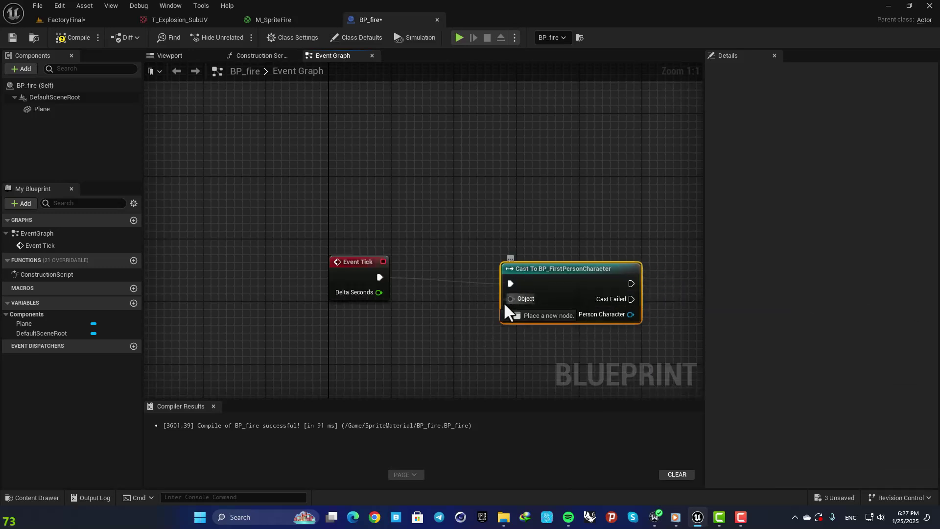
Step: Connect a Get Player Character node to the Object input of the cast and align the cast with Event Tick
{"action": "left_click_drag", "start_coordinate": [386, 344], "coordinate": [386, 345]}
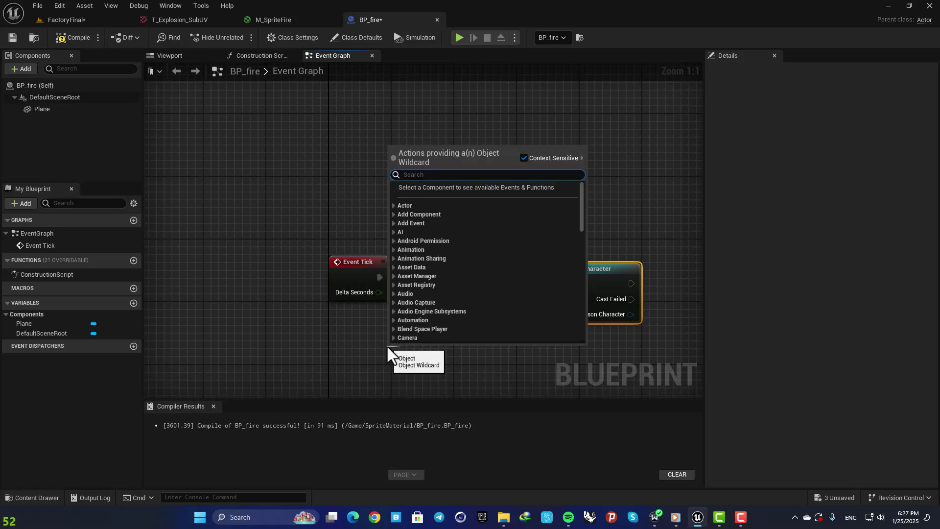
{"action": "type", "text": "get"}
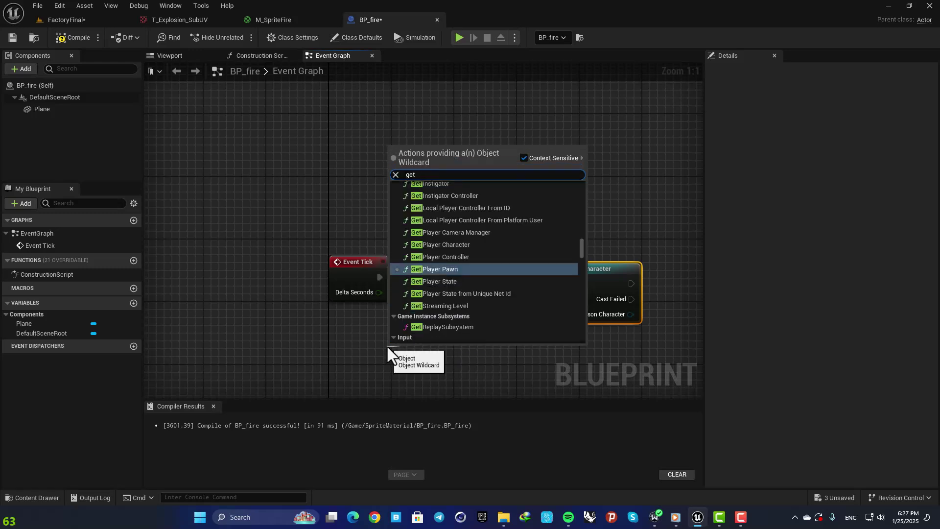
{"action": "type", "text": " player"}
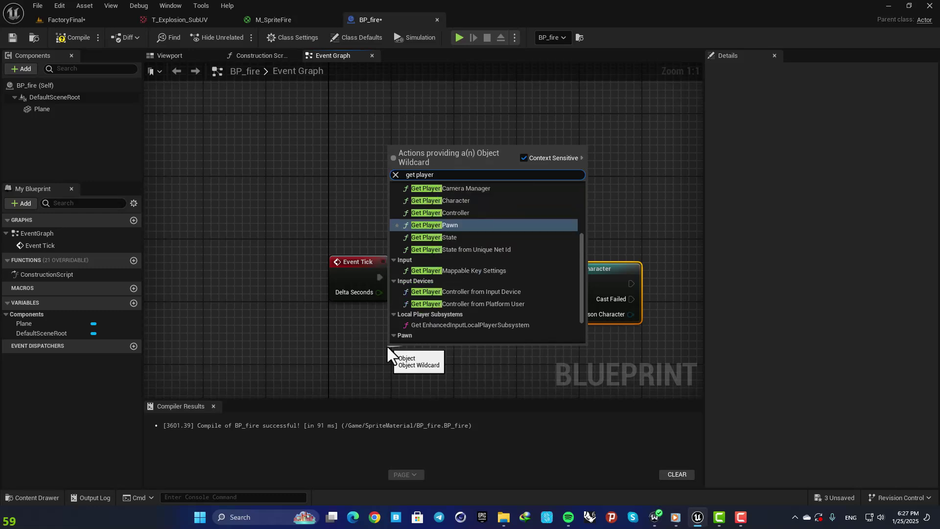
{"action": "type", "text": " char"}
{"action": "key", "text": "Return"}
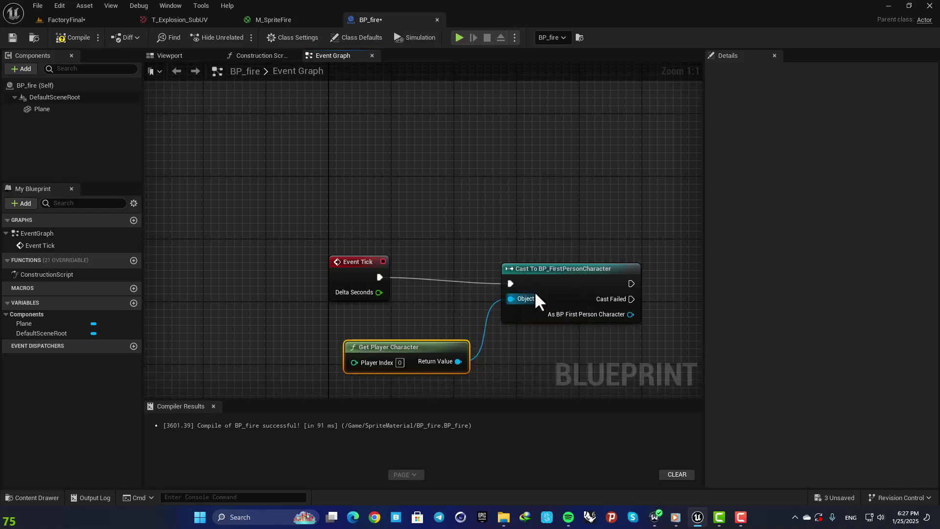
{"action": "left_click", "coordinate": [538, 274]}
Step: Add a Get Socket Rotation (FirstPersonCamera) node from the cast's As BP First Person Character output
{"action": "right_click_drag", "start_coordinate": [543, 243], "coordinate": [425, 218]}
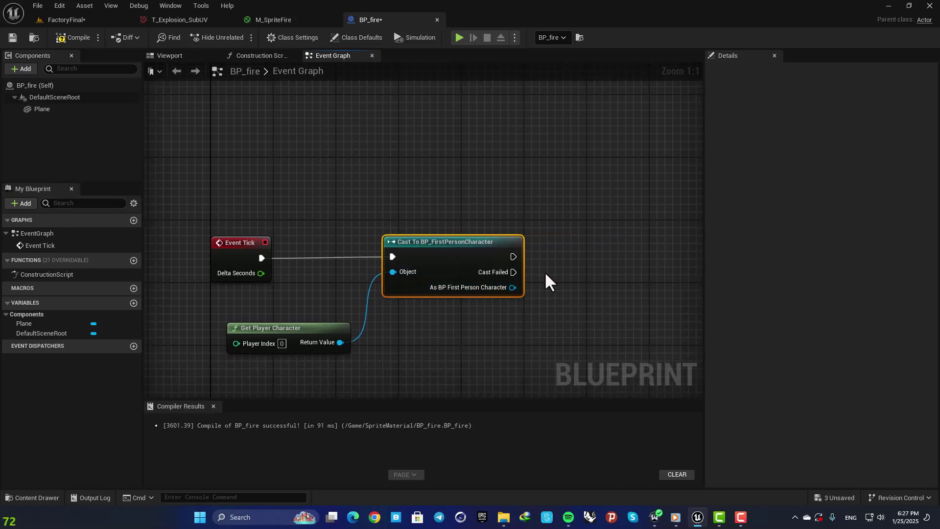
{"action": "right_click_drag", "start_coordinate": [548, 267], "coordinate": [497, 276]}
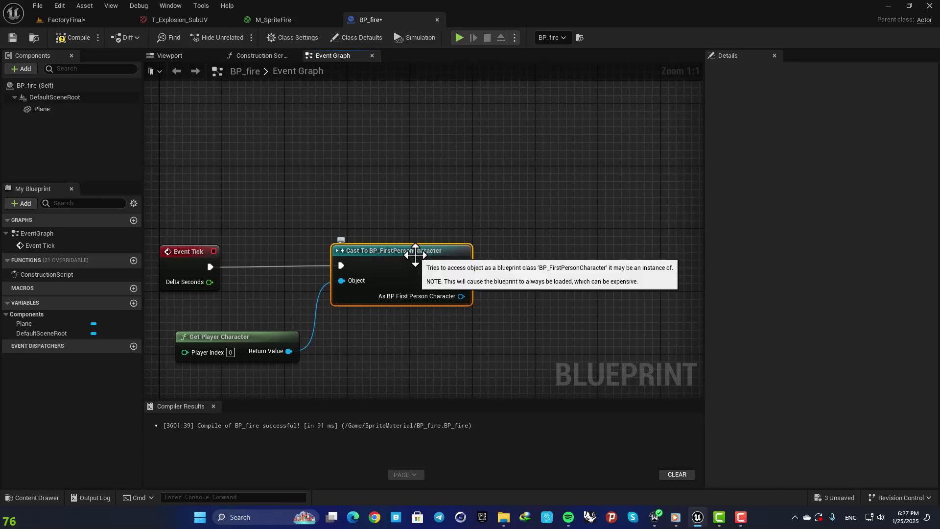
{"action": "left_click_drag", "start_coordinate": [461, 297], "coordinate": [574, 295]}
{"action": "type", "text": "get"}
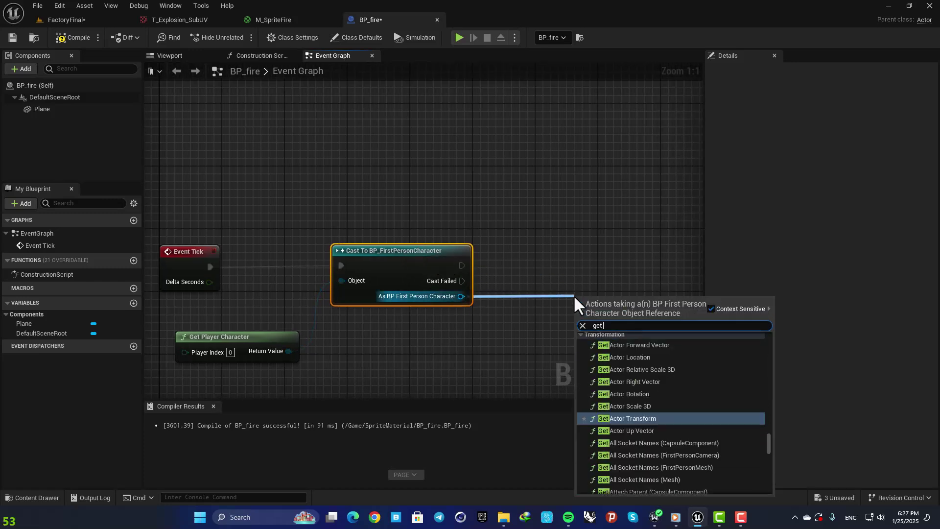
{"action": "type", "text": " camera"}
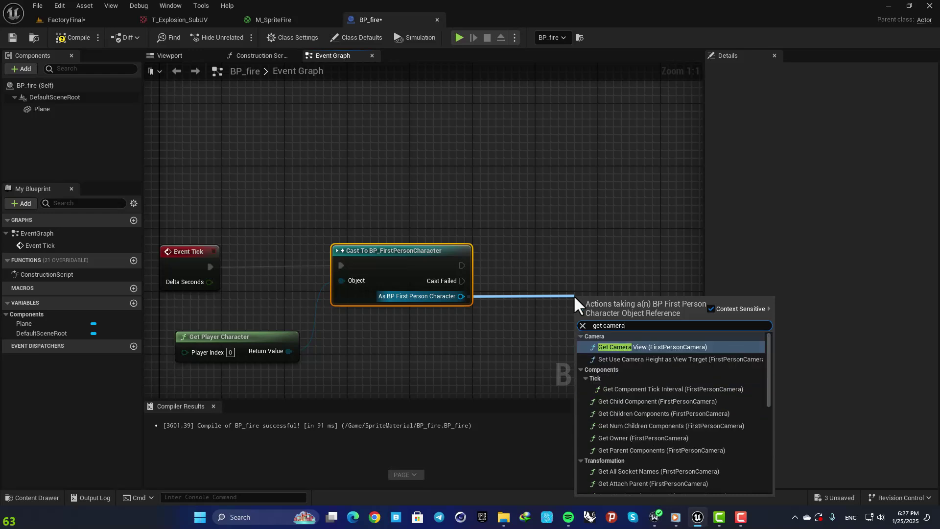
{"action": "type", "text": " rota"}
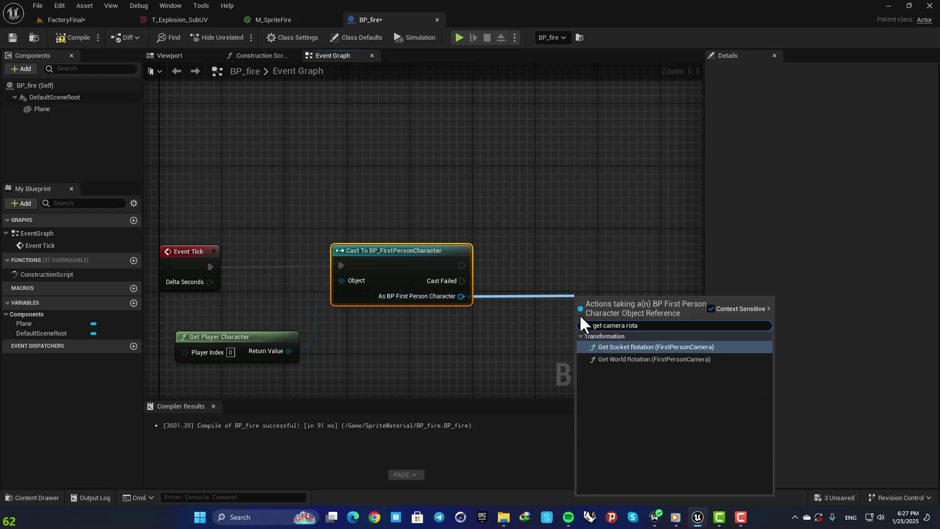
{"action": "left_click", "coordinate": [683, 346]}
Step: Arrange the First Person Camera and Get Socket Rotation nodes in a row after the cast node
{"action": "right_click_drag", "start_coordinate": [598, 254], "coordinate": [483, 236]}
{"action": "left_click_drag", "start_coordinate": [500, 287], "coordinate": [565, 287]}
{"action": "left_click", "coordinate": [456, 323]}
{"action": "left_click_drag", "start_coordinate": [455, 266], "coordinate": [430, 331]}
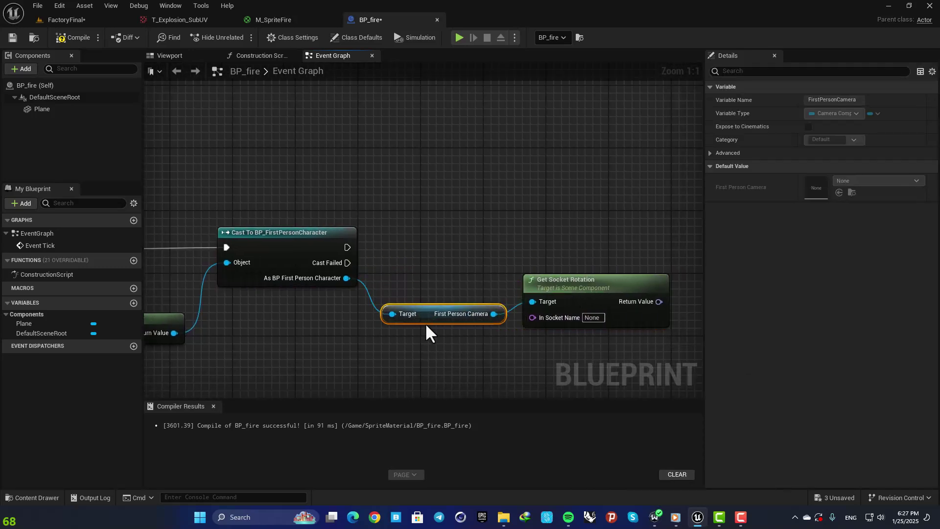
{"action": "right_click_drag", "start_coordinate": [481, 260], "coordinate": [424, 253]}
{"action": "left_click_drag", "start_coordinate": [472, 290], "coordinate": [480, 282]}
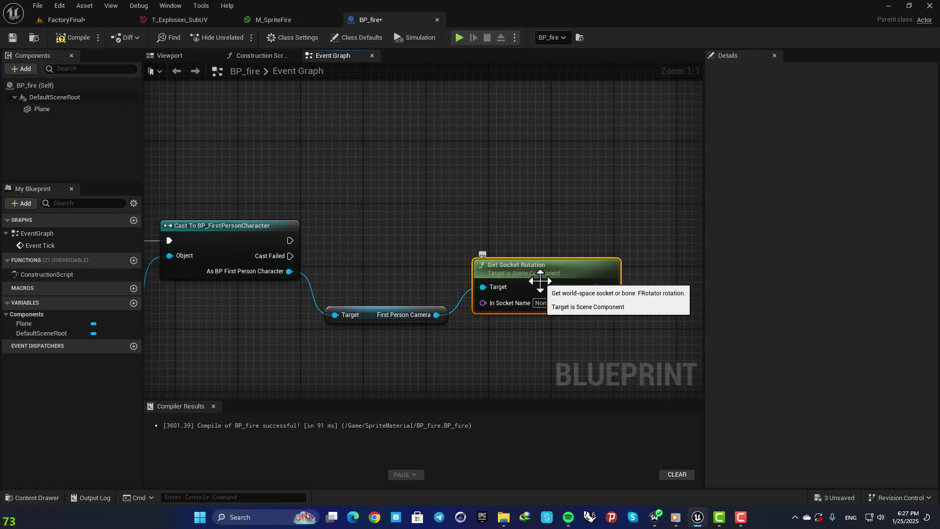
Step: Add a Set Actor Rotation node executed after the cast and feed Get Socket Rotation's return value into its New Rotation
{"action": "left_click_drag", "start_coordinate": [290, 240], "coordinate": [619, 213]}
{"action": "type", "text": "set "}
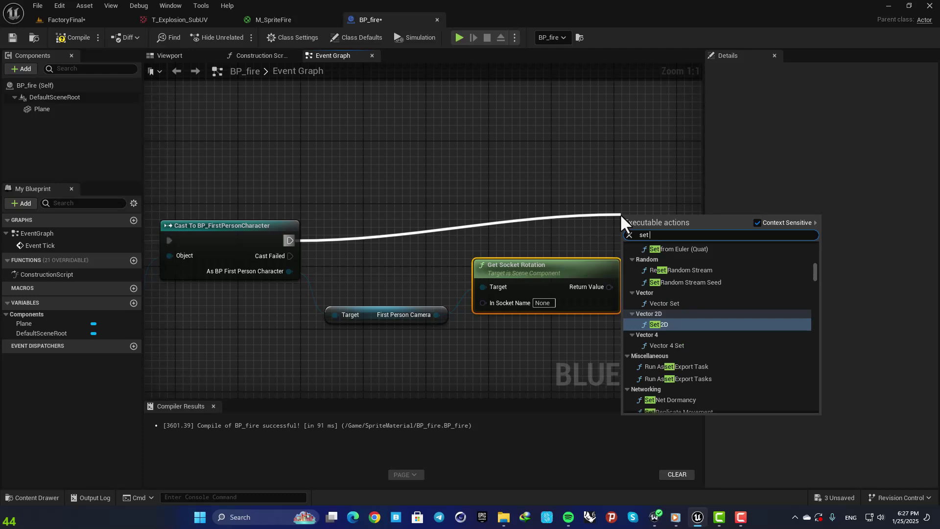
{"action": "type", "text": "rota"}
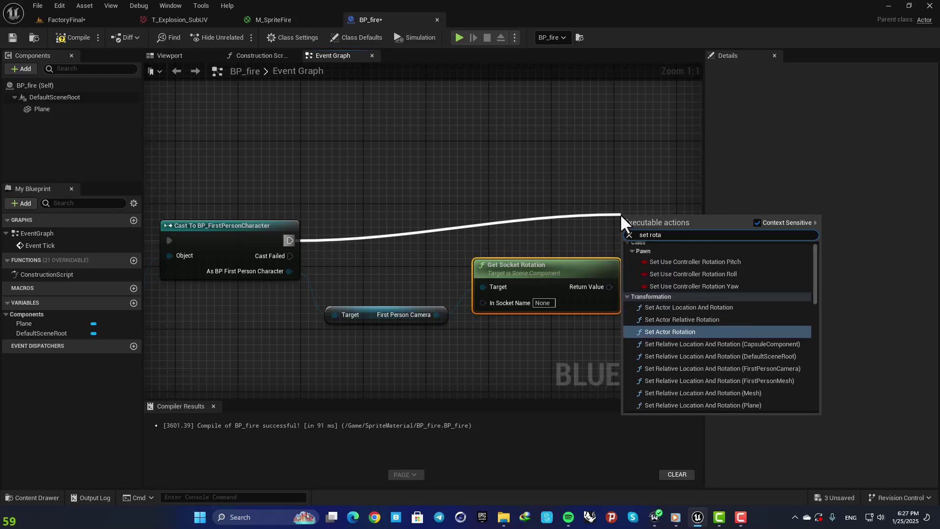
{"action": "key", "text": "Return"}
{"action": "left_click_drag", "start_coordinate": [573, 220], "coordinate": [612, 220]}
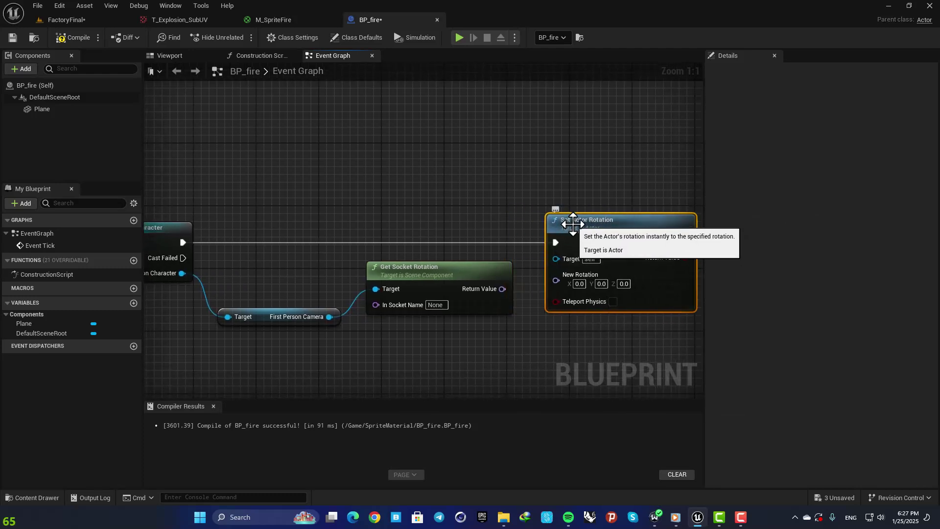
{"action": "left_click_drag", "start_coordinate": [501, 289], "coordinate": [561, 280]}
Step: Play-test the FactoryFinal level to check how the BP_fire plane faces the camera, and end the test
{"action": "left_click", "coordinate": [61, 21]}
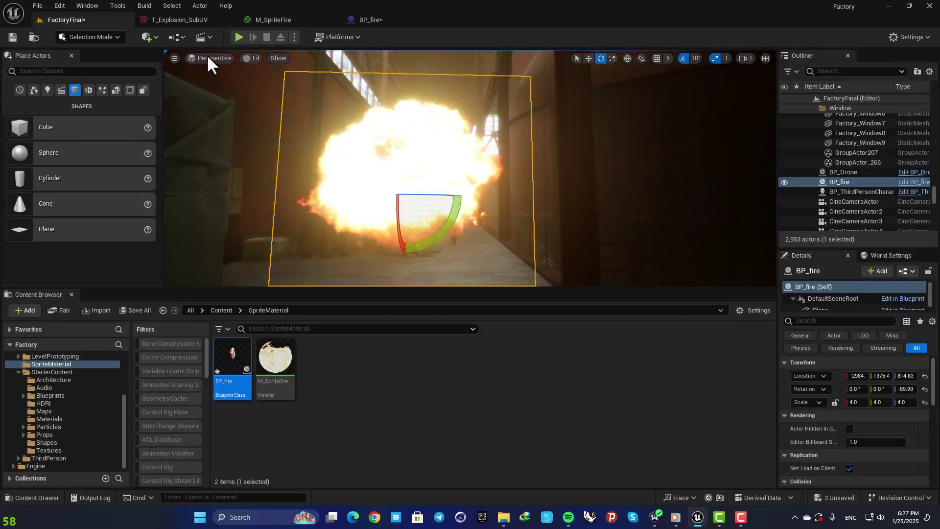
{"action": "left_click", "coordinate": [240, 37]}
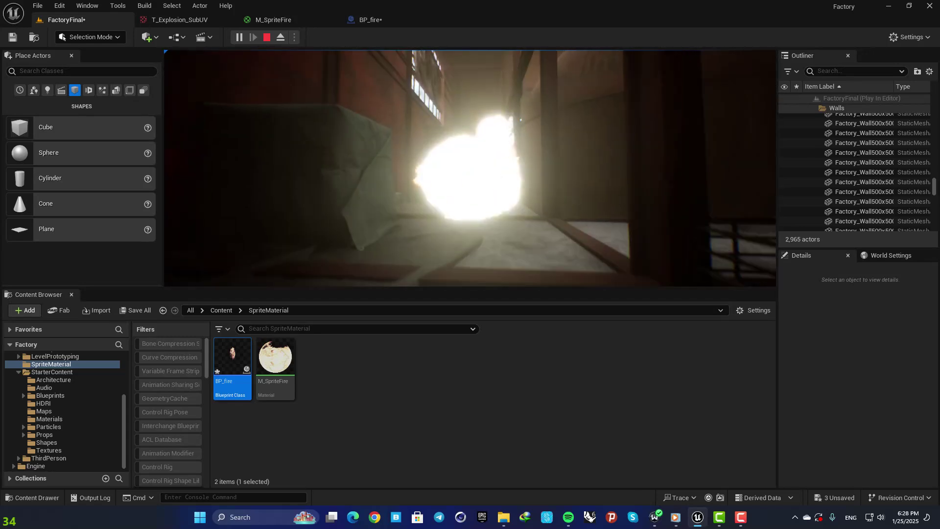
{"action": "key", "text": "Escape"}
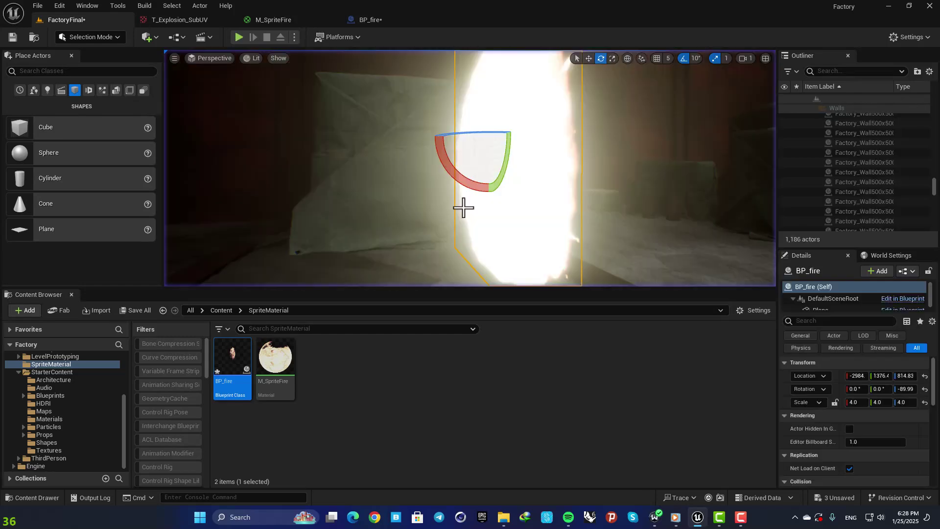
{"action": "right_click_drag", "start_coordinate": [472, 201], "coordinate": [554, 208]}
{"action": "right_click_drag", "start_coordinate": [421, 211], "coordinate": [487, 216]}
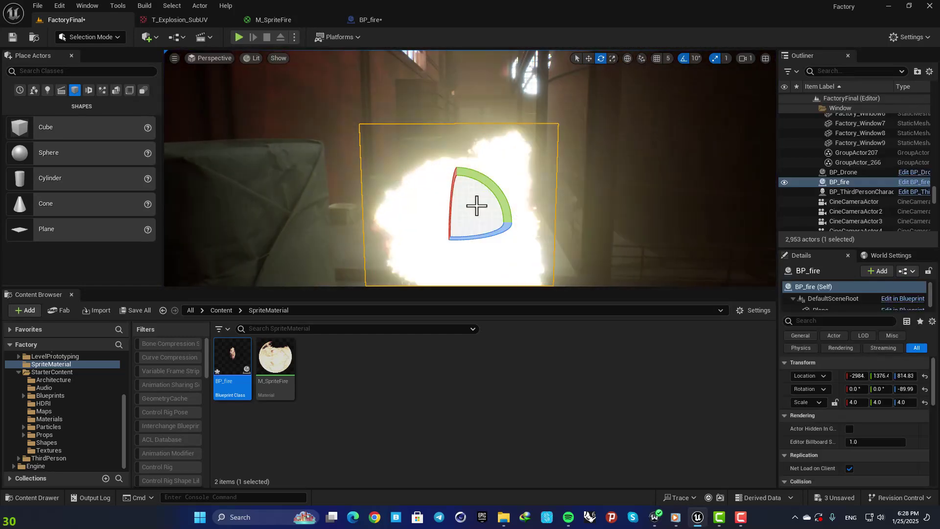
Step: Import the flame sprite sheet image from the desktop into the SpriteMaterial folder
{"action": "left_click_drag", "start_coordinate": [467, 7], "coordinate": [543, 37]}
{"action": "left_click", "coordinate": [884, 7]}
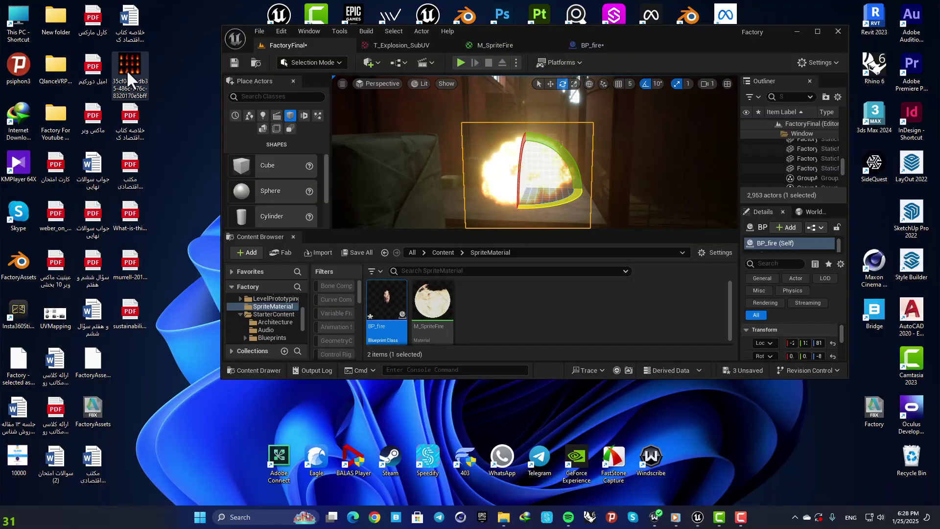
{"action": "left_click_drag", "start_coordinate": [129, 78], "coordinate": [499, 310]}
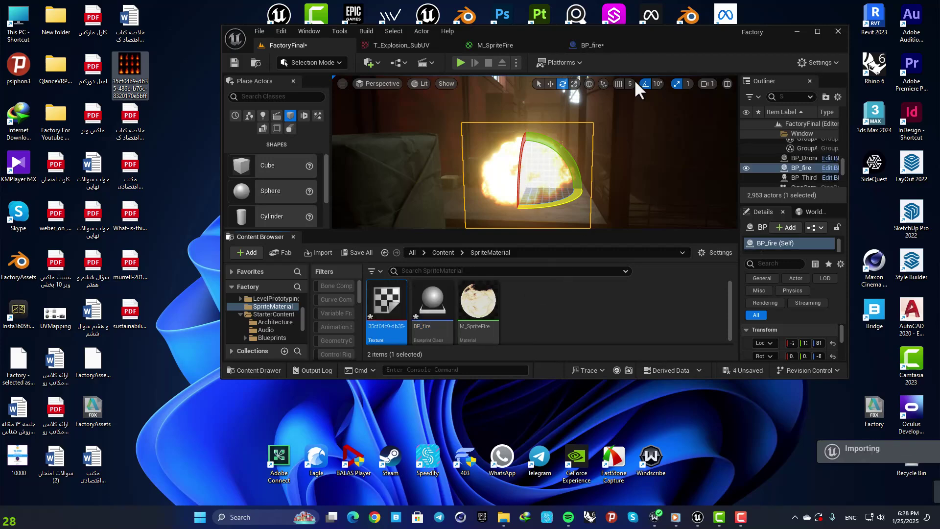
{"action": "double_click", "coordinate": [639, 31]}
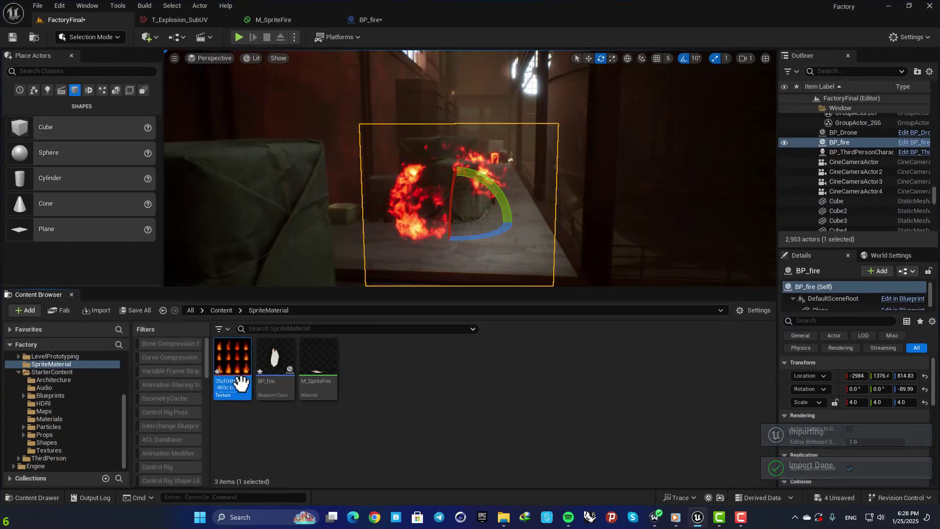
Step: Assign the imported flame sprite sheet as the texture of the Texture Sample node in M_SpriteFire
{"action": "left_click", "coordinate": [275, 17]}
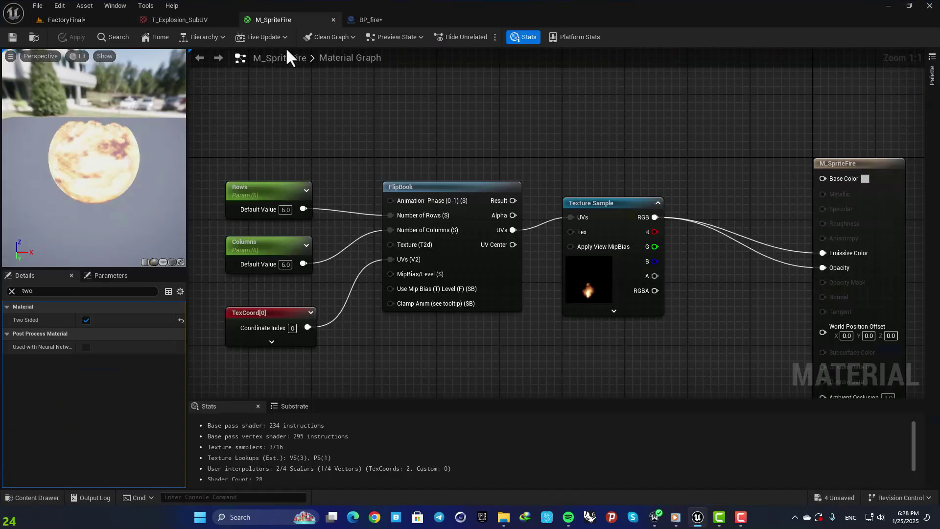
{"action": "left_click", "coordinate": [611, 204]}
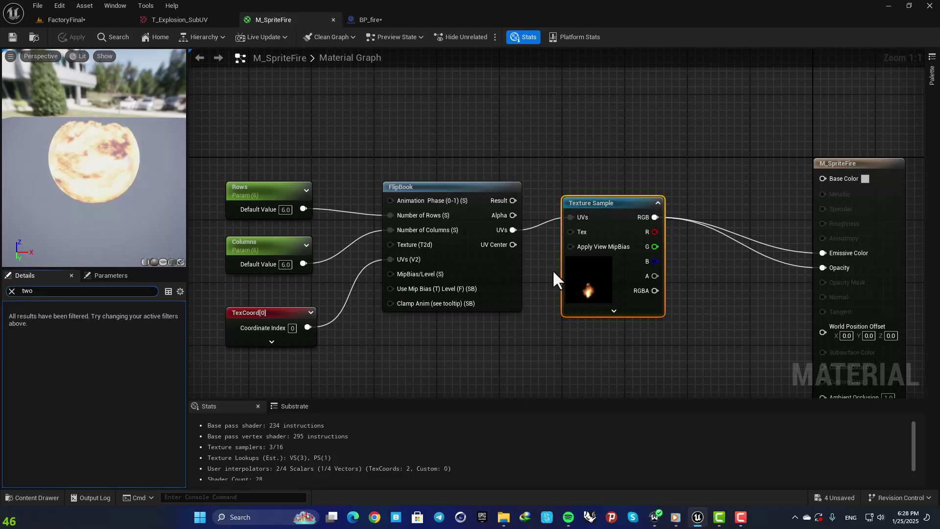
{"action": "left_click", "coordinate": [12, 291]}
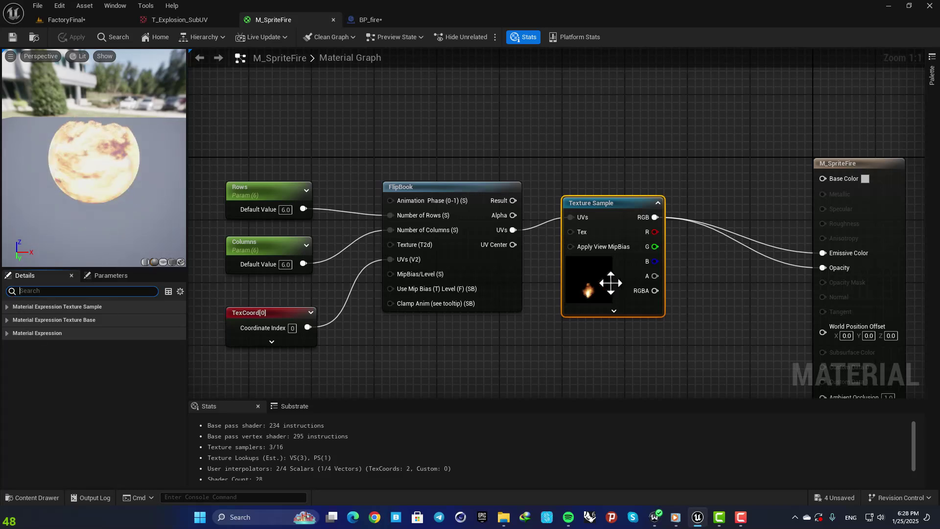
{"action": "left_click", "coordinate": [117, 412]}
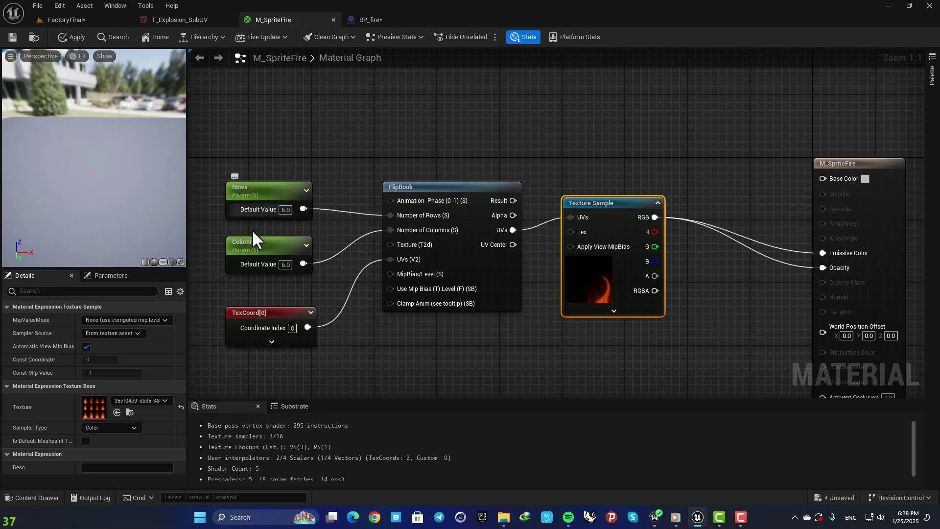
Step: Inspect the flame sheet's layout and set M_SpriteFire's Rows parameter to 3 and Columns to 4
{"action": "double_click", "coordinate": [100, 409]}
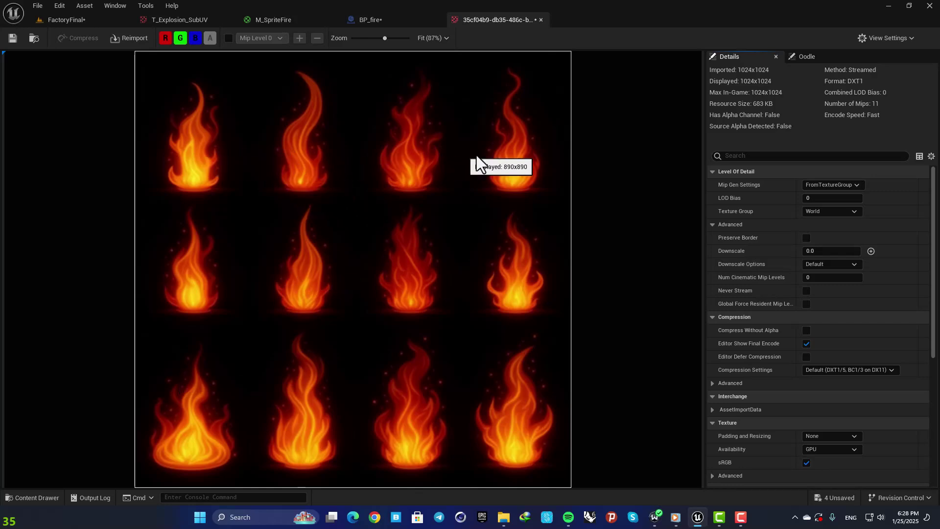
{"action": "left_click", "coordinate": [270, 19]}
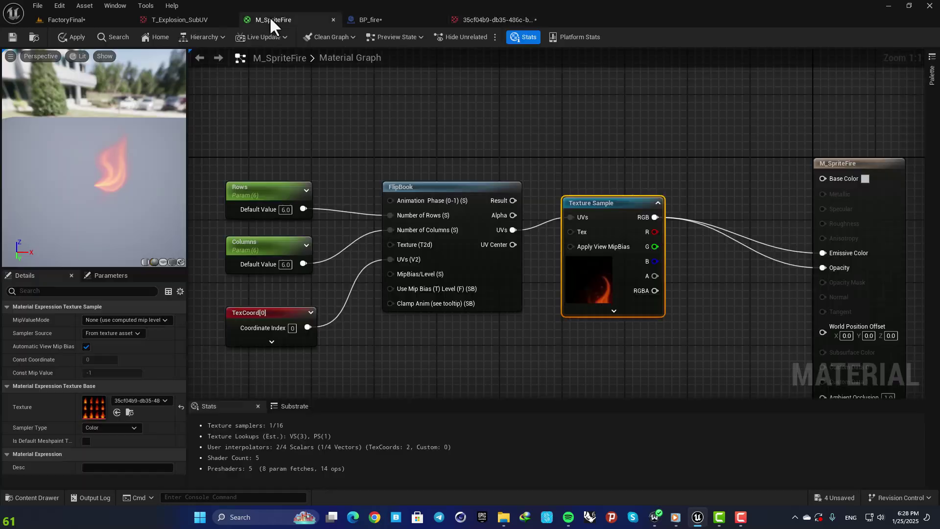
{"action": "left_click", "coordinate": [286, 209]}
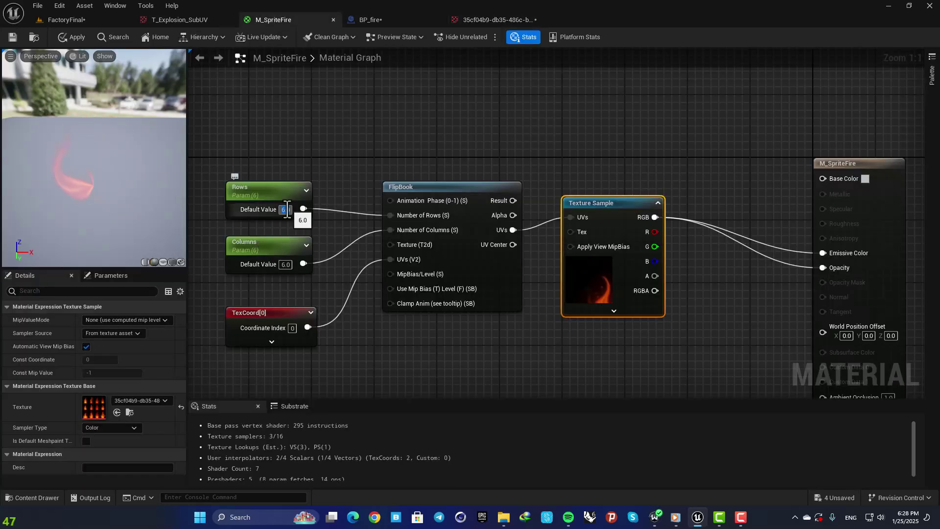
{"action": "type", "text": "3"}
{"action": "left_click", "coordinate": [286, 263]}
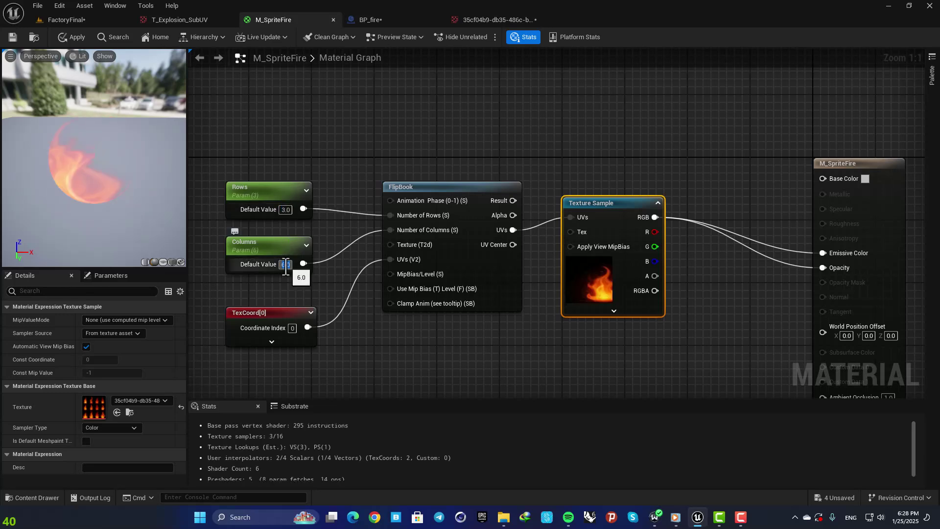
{"action": "type", "text": "4"}
{"action": "key", "text": "Return"}
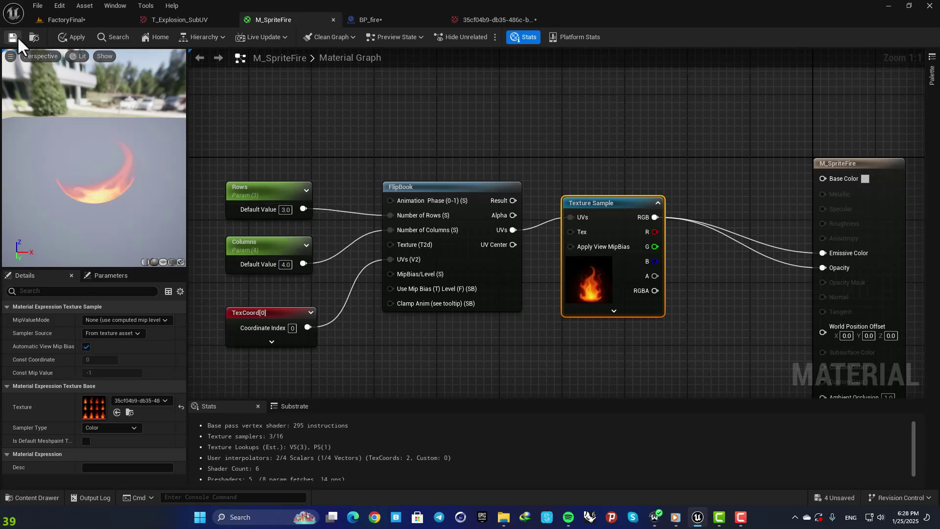
Step: Examine the flame animation on the BP_fire plane in the level
{"action": "left_click", "coordinate": [69, 19]}
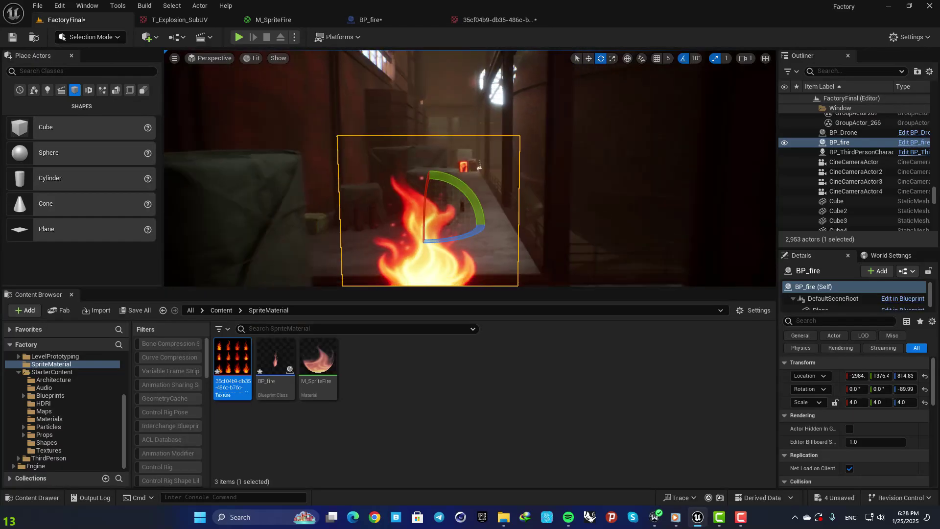
{"action": "right_click_drag", "start_coordinate": [470, 168], "coordinate": [455, 214]}
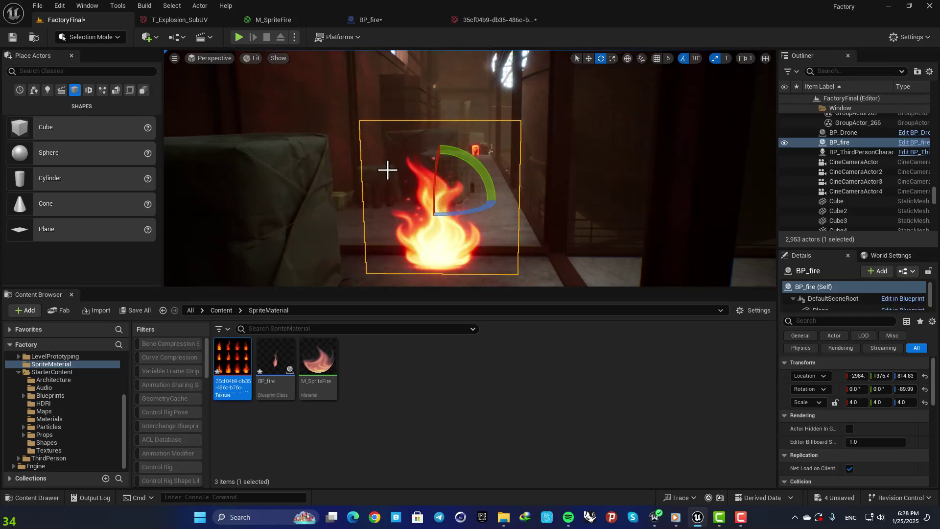
{"action": "left_click", "coordinate": [372, 17]}
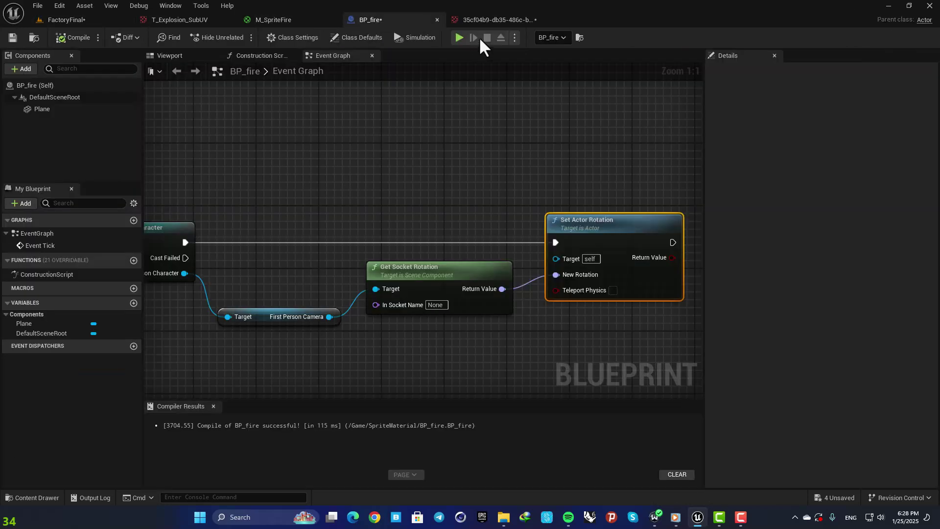
Step: Add a Time node to the M_SpriteFire graph and move the Rows, Columns and TexCoord nodes down to make room
{"action": "left_click", "coordinate": [274, 20]}
{"action": "right_click", "coordinate": [259, 212]}
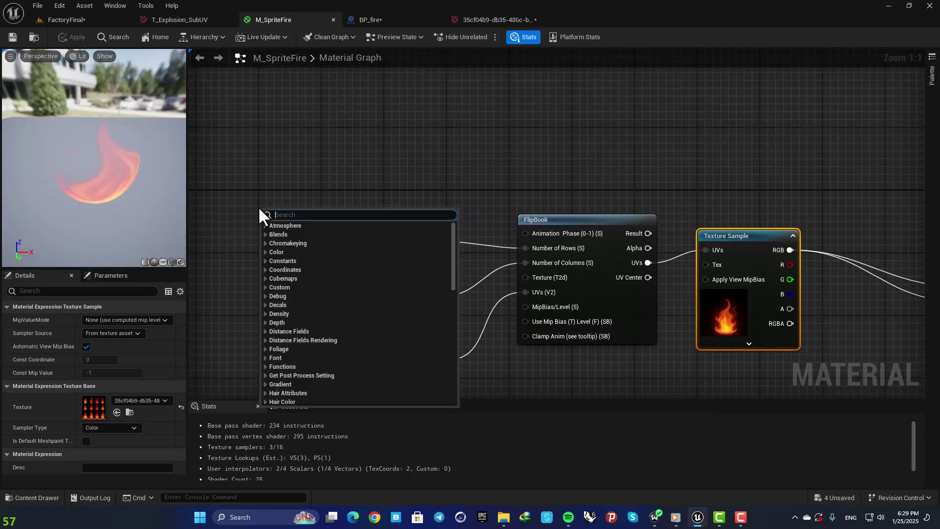
{"action": "type", "text": "time"}
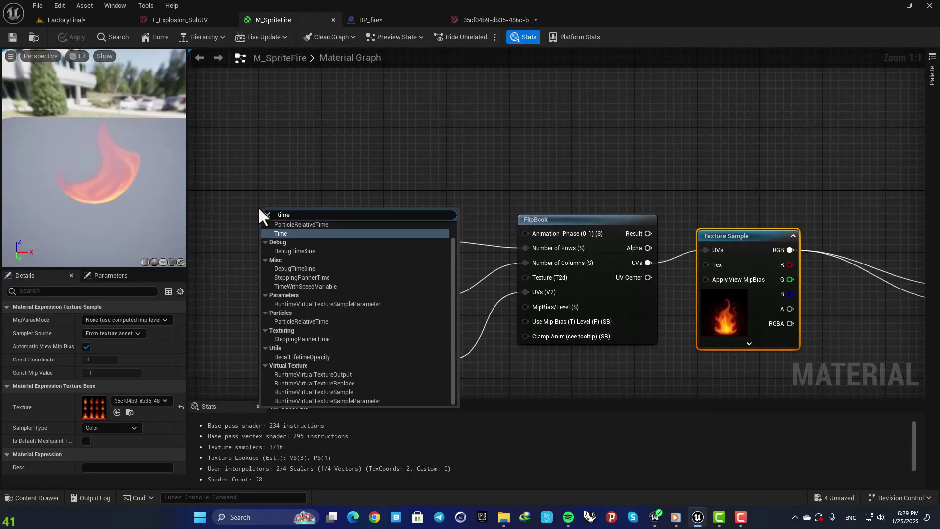
{"action": "key", "text": "Return"}
{"action": "left_click_drag", "start_coordinate": [325, 210], "coordinate": [419, 362]}
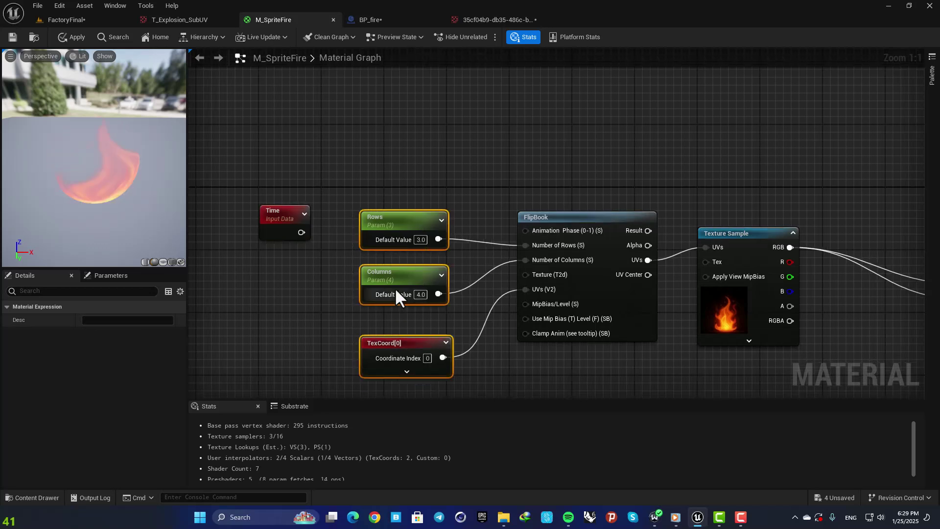
{"action": "left_click_drag", "start_coordinate": [394, 294], "coordinate": [383, 333]}
{"action": "left_click", "coordinate": [359, 255]}
Step: Multiply the Time output through a new Multiply node and connect it to FlipBook's Animation Phase input
{"action": "left_click_drag", "start_coordinate": [301, 232], "coordinate": [351, 226]}
{"action": "type", "text": "mult"}
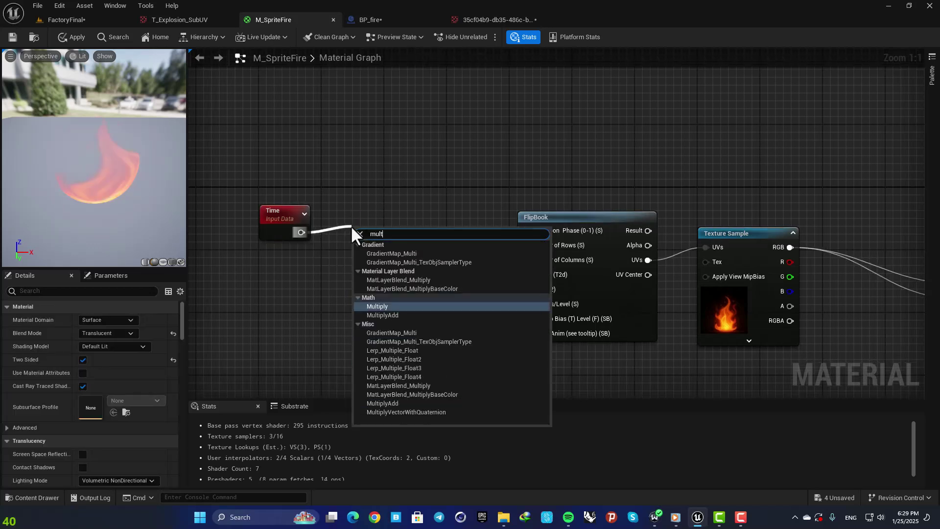
{"action": "key", "text": "Return"}
{"action": "left_click_drag", "start_coordinate": [398, 246], "coordinate": [525, 231]}
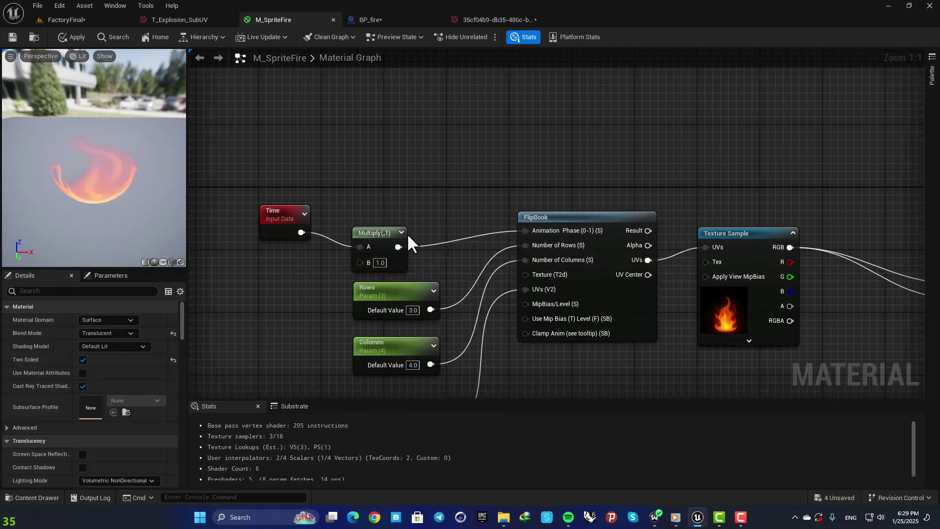
Step: Set the Multiply node's B value to 3, apply the material and check the flame's speed in the level
{"action": "left_click", "coordinate": [380, 262]}
{"action": "type", "text": "3"}
{"action": "key", "text": "Return"}
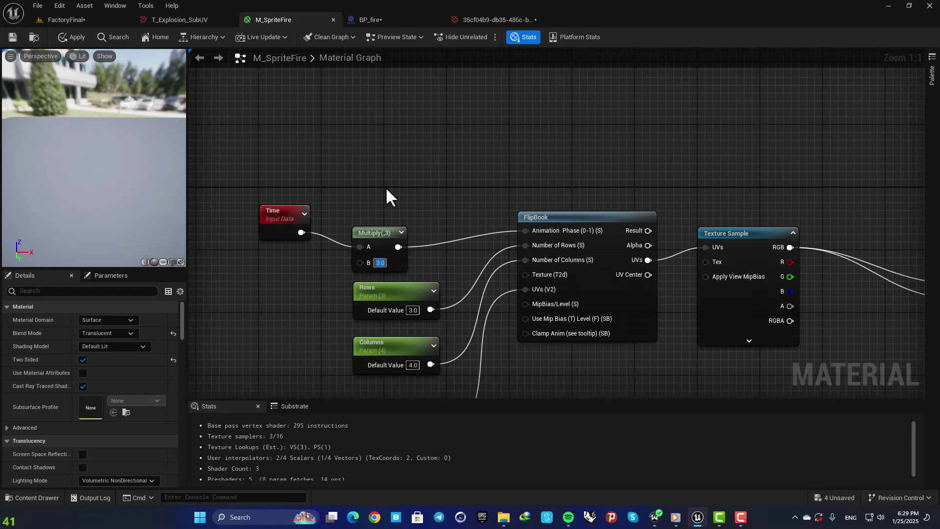
{"action": "left_click", "coordinate": [71, 36]}
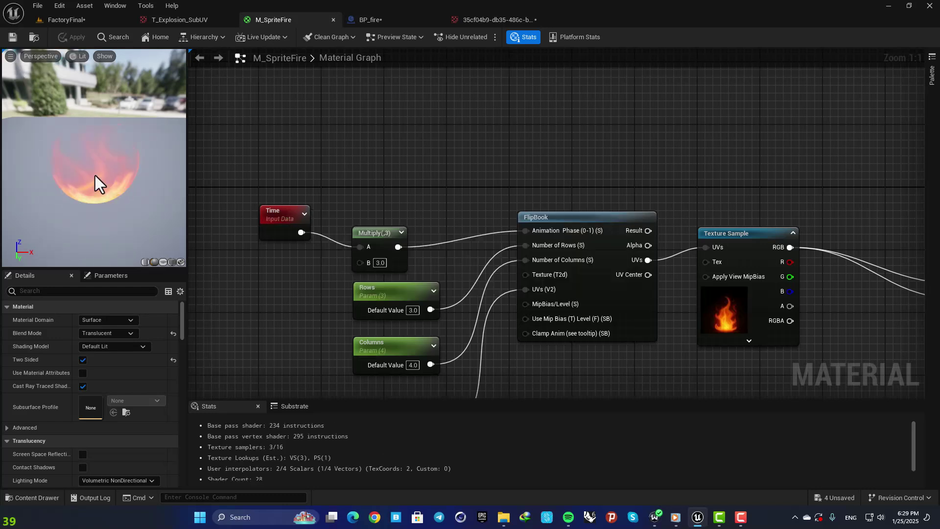
{"action": "left_click", "coordinate": [79, 16]}
{"action": "mouse_move", "coordinate": [392, 167]}
{"action": "right_mouse_down"}
{"action": "mouse_move", "coordinate": [416, 171]}
{"action": "mouse_move", "coordinate": [394, 177]}
{"action": "right_mouse_up"}
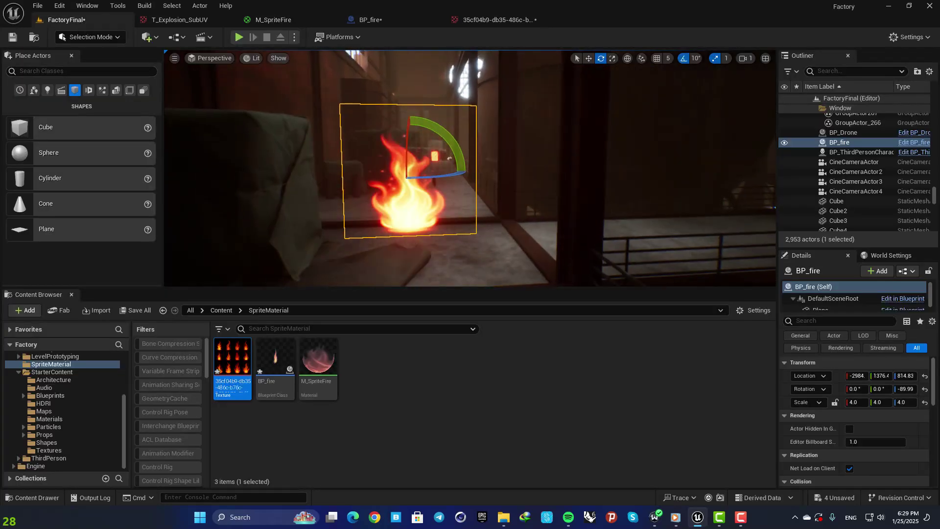
Step: Set the B value of M_SpriteFire's Multiply node to 0.1 and save the material
{"action": "left_click", "coordinate": [383, 22]}
{"action": "left_click", "coordinate": [328, 21]}
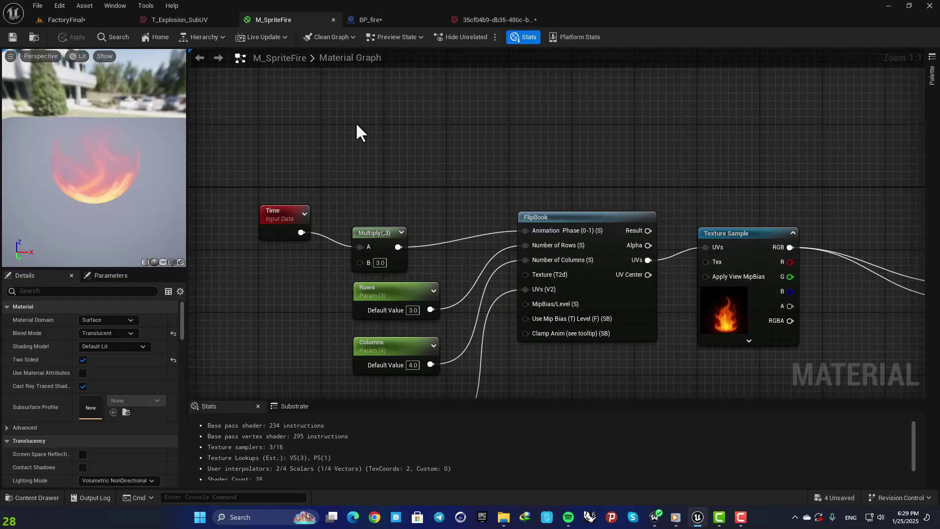
{"action": "left_click", "coordinate": [379, 262]}
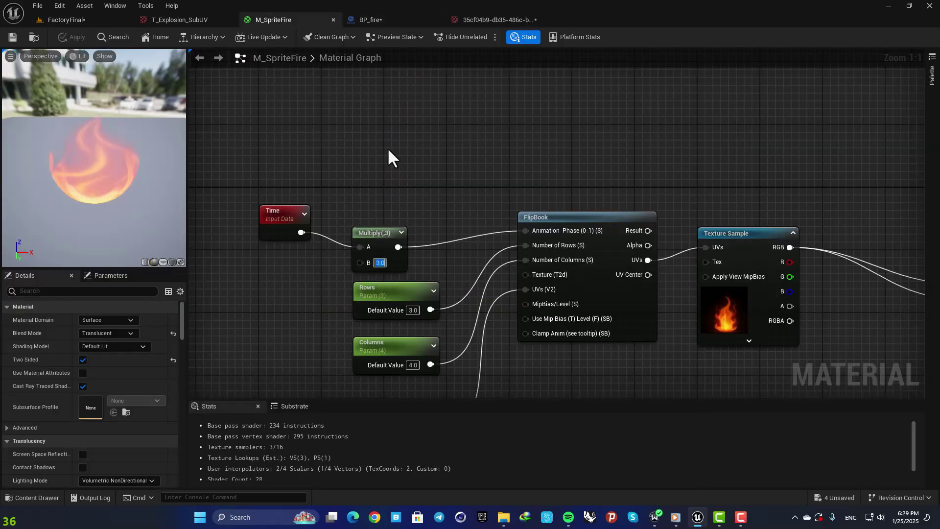
{"action": "type", "text": "0.1"}
{"action": "key", "text": "Return"}
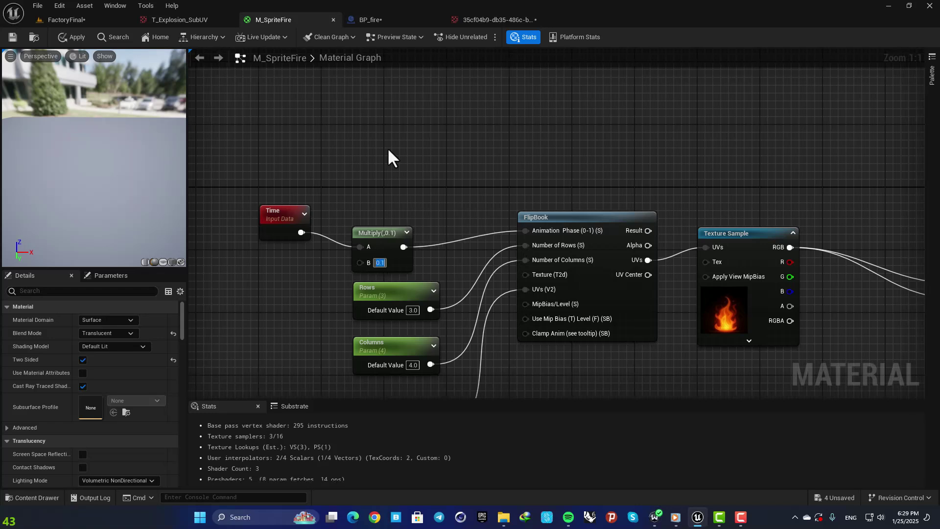
{"action": "left_click", "coordinate": [12, 38]}
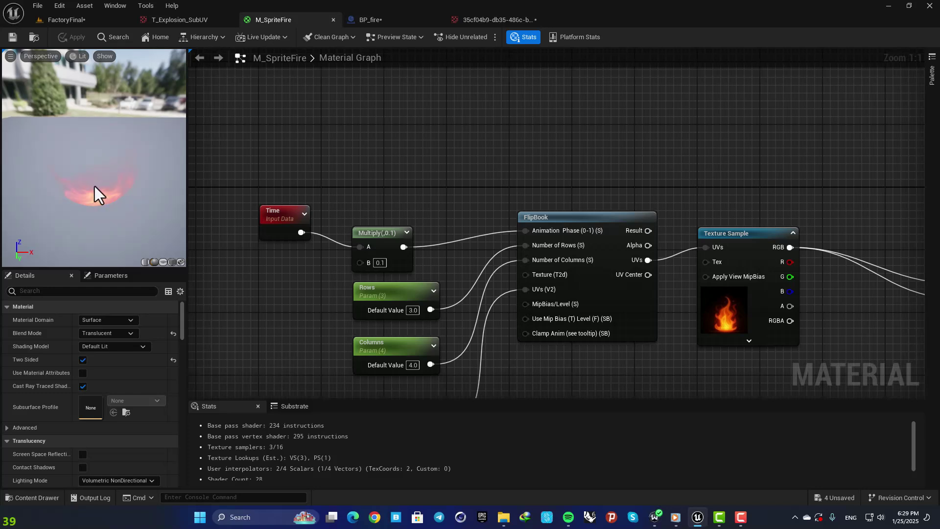
Step: Examine the slowed flame on the BP_fire plane from the front and the side in the level
{"action": "left_click", "coordinate": [63, 19]}
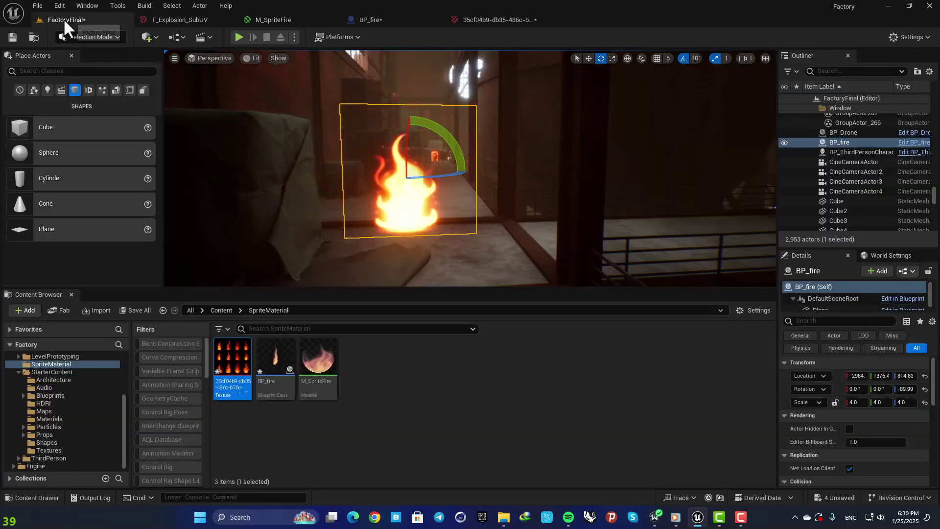
{"action": "right_click_drag", "start_coordinate": [431, 162], "coordinate": [437, 215]}
{"action": "key", "text": "d"}
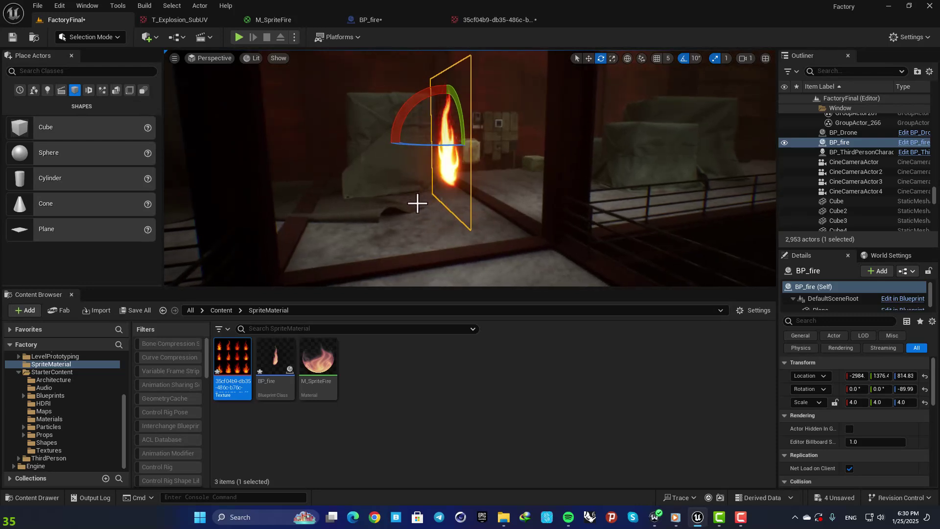